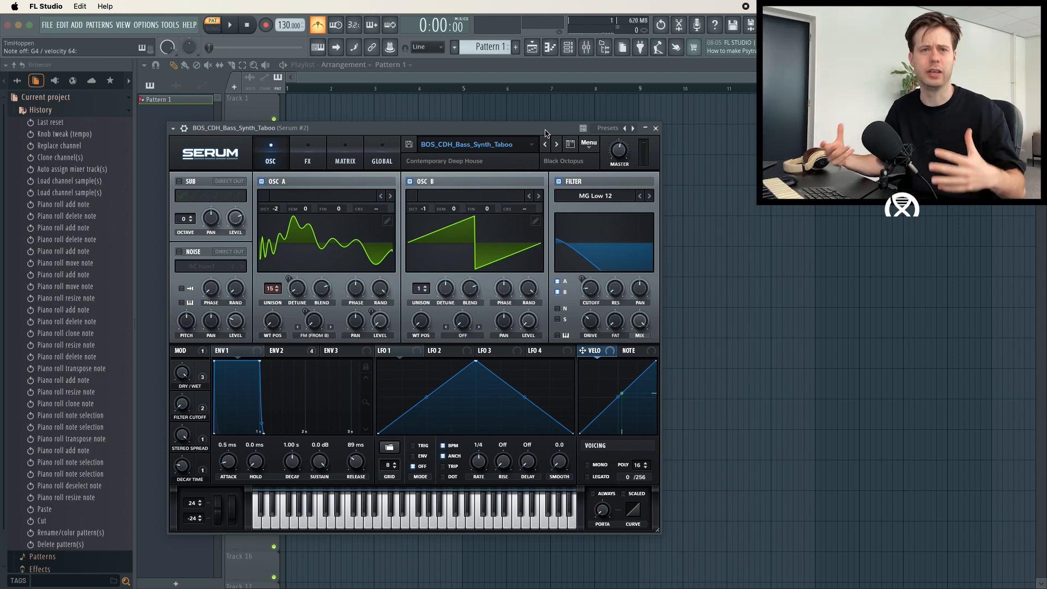
# - Close the BOS_CDH_Bass_Synth_Taboo synth window and open the piano roll of the AU_MTF_bass_synth_hiding channel
pyautogui.click(656, 129)
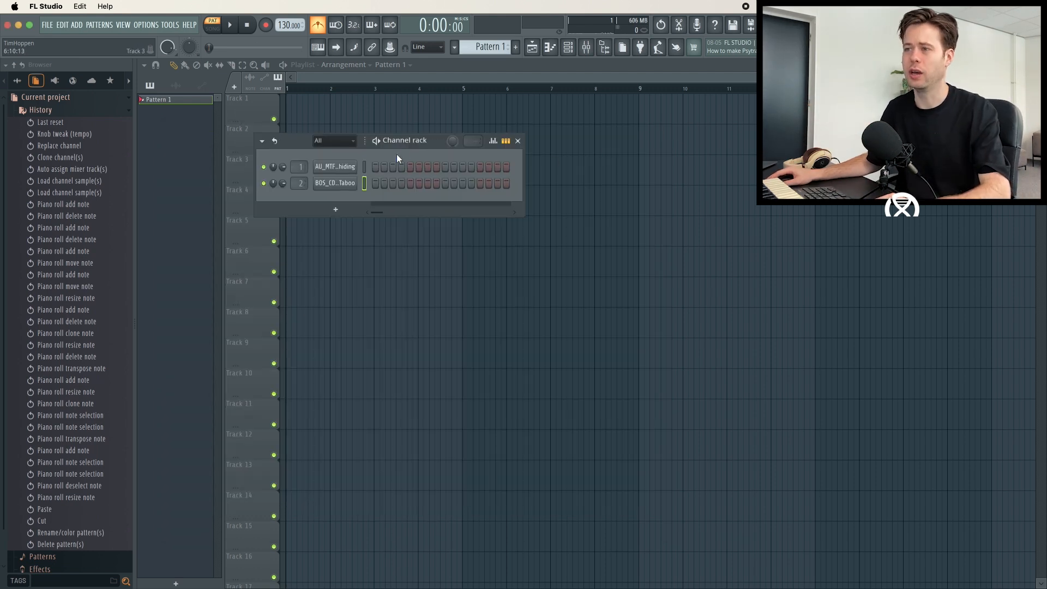
pyautogui.click(330, 167)
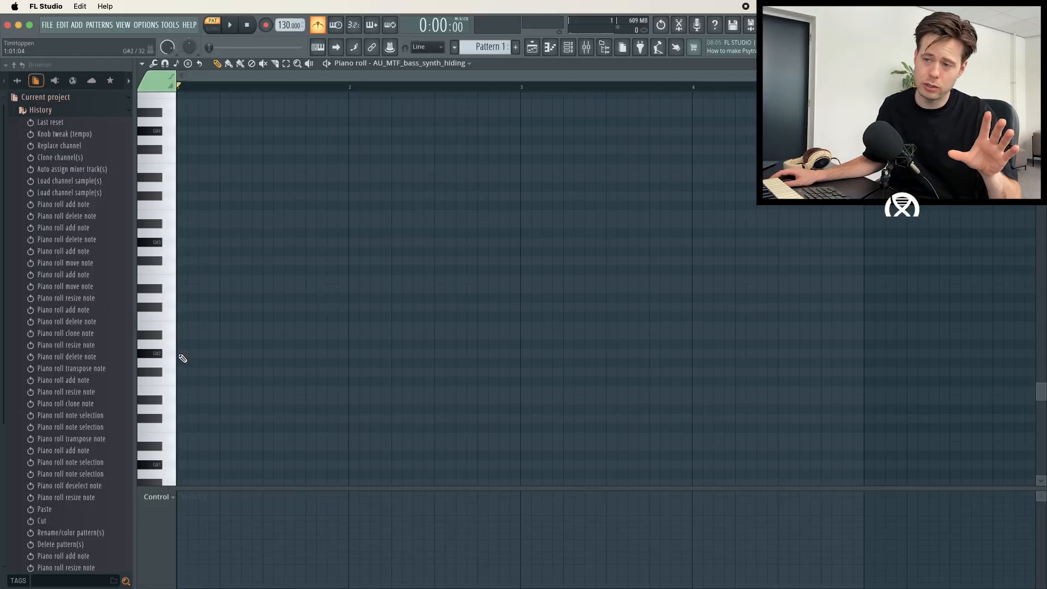
pyautogui.click(183, 354)
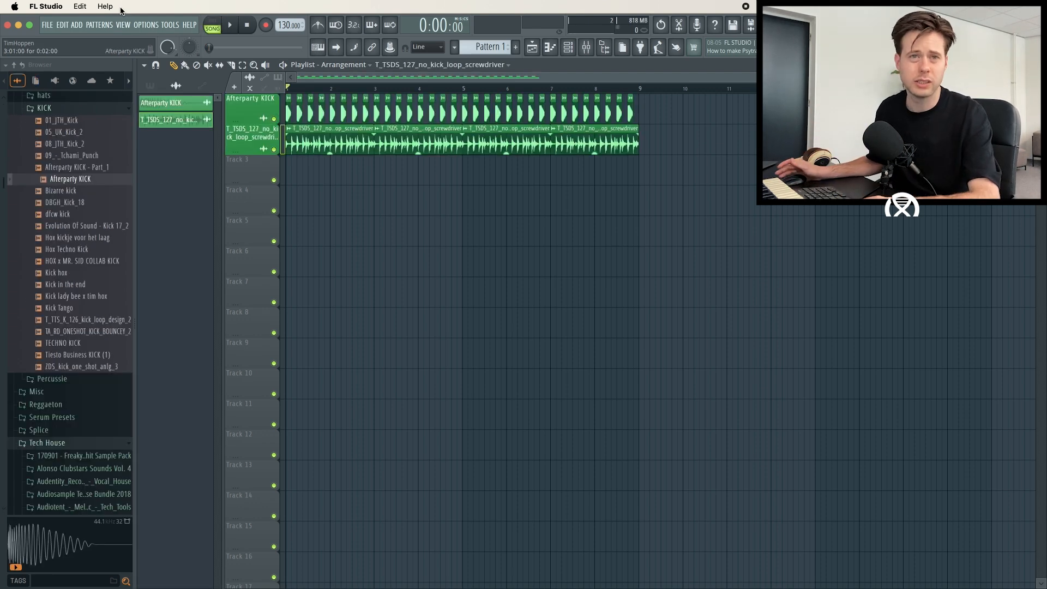
# - Play back the arrangement of the Afterparty KICK and the T_TSDS_127 no-kick drum loop
pyautogui.press('space')
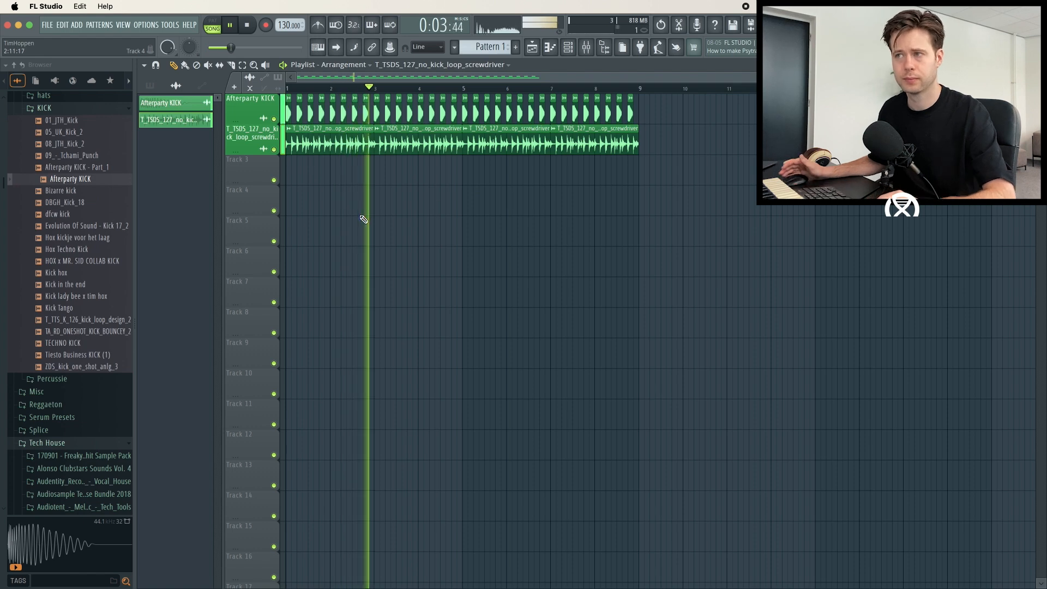
pyautogui.press('space')
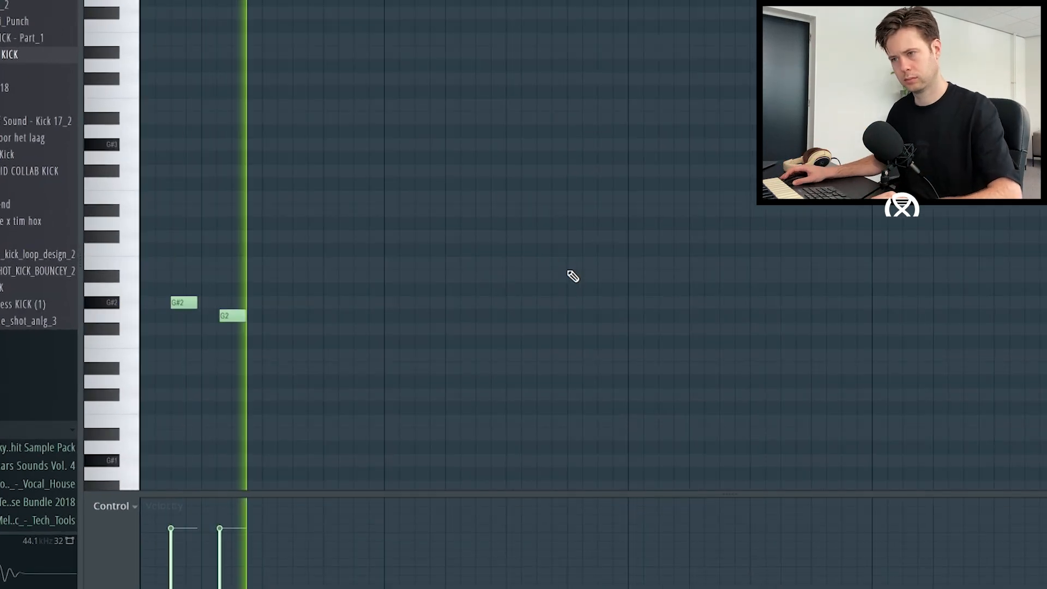
# - Add two G#2 bass notes late in bar 1 with a short G3 note between them, and check them in playback
pyautogui.click(279, 315)
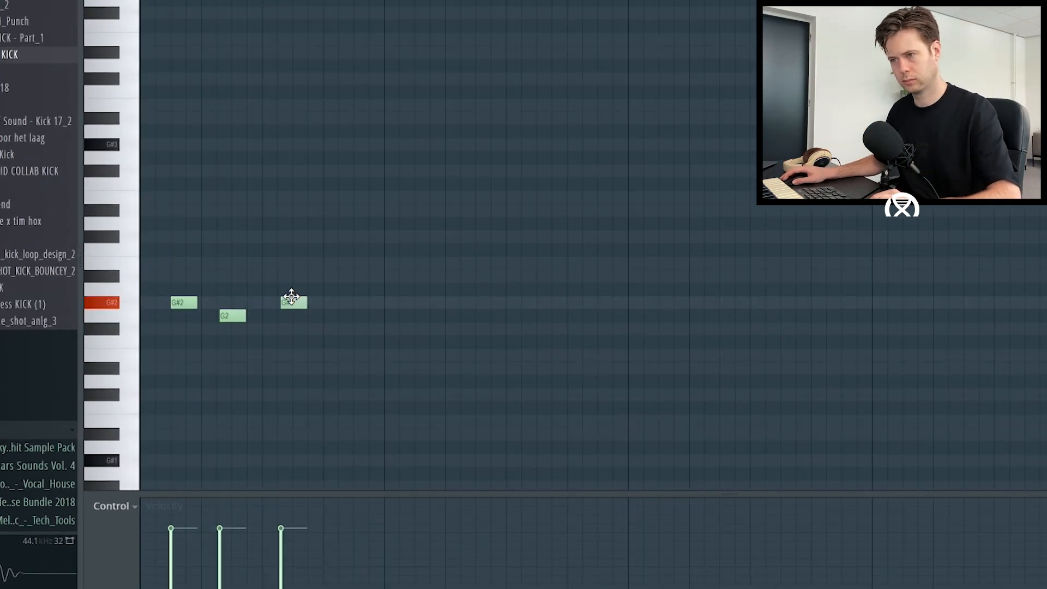
pyautogui.keyDown('ctrl'); pyautogui.click(316, 304); pyautogui.keyUp('ctrl')
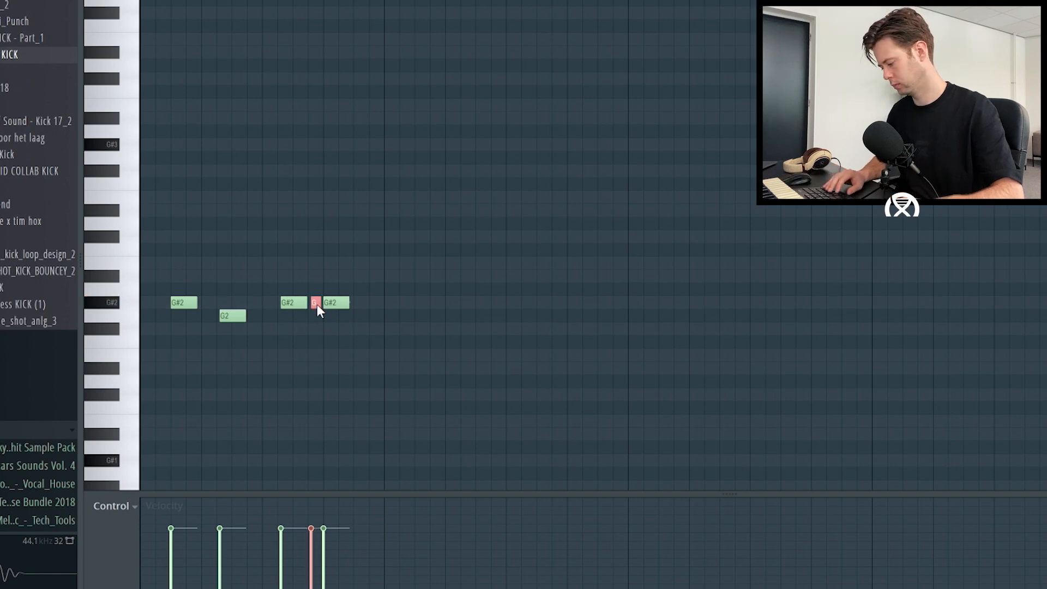
pyautogui.hotkey('ctrl', 'Up')
pyautogui.press('space')
pyautogui.hotkey('shift', 'Down')
pyautogui.keyDown('ctrl'); pyautogui.click(534, 126); pyautogui.keyUp('ctrl')
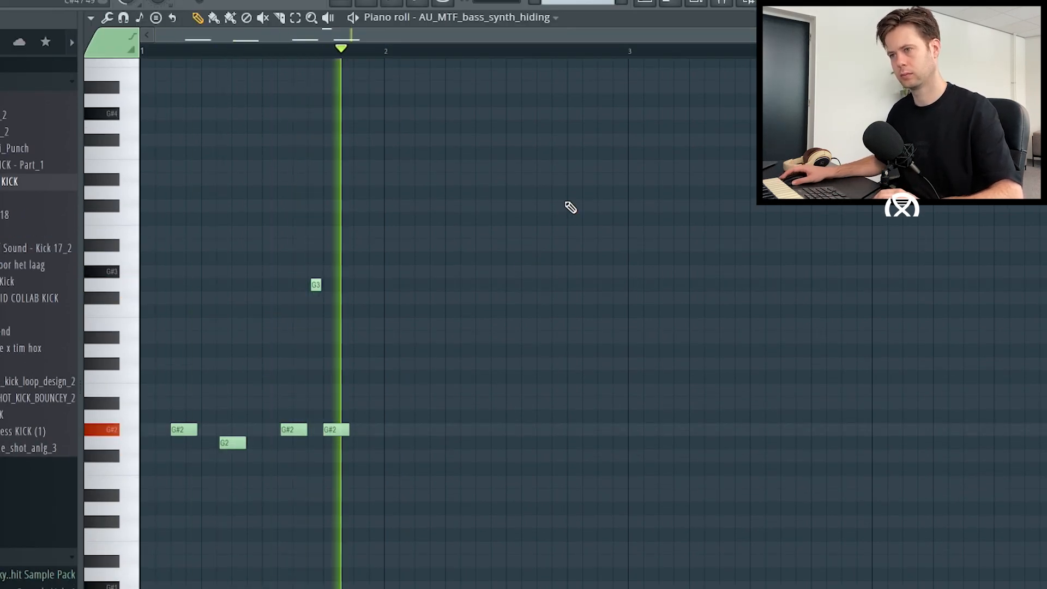
pyautogui.press('space')
# - Duplicate the bar 1 bass notes into bar 2 and add a short G#2 note at the end of bar 2
pyautogui.hotkey('ctrl', 'a')
pyautogui.hotkey('ctrl', 'b')
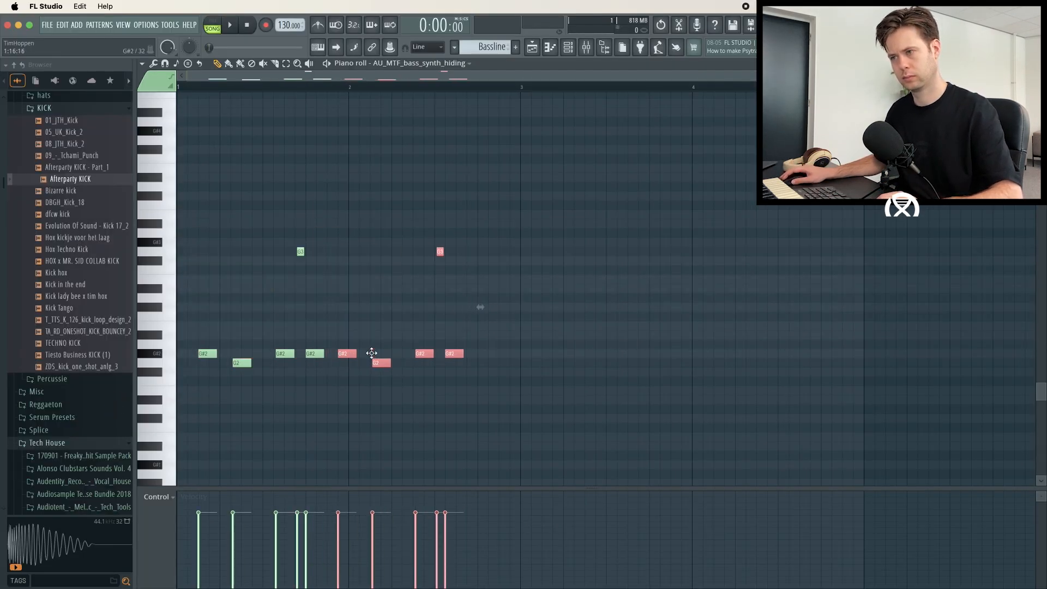
pyautogui.click(522, 353)
pyautogui.moveTo(542, 357); pyautogui.dragTo(520, 371)
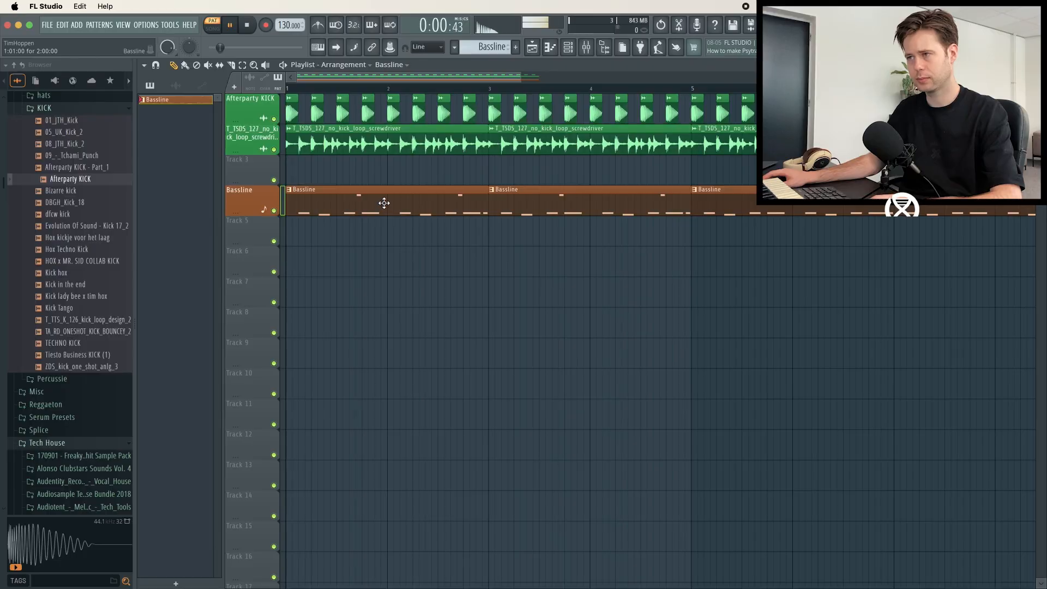
# - Show the Bassline pattern's notes in the piano roll and stop playback
pyautogui.press('F7')
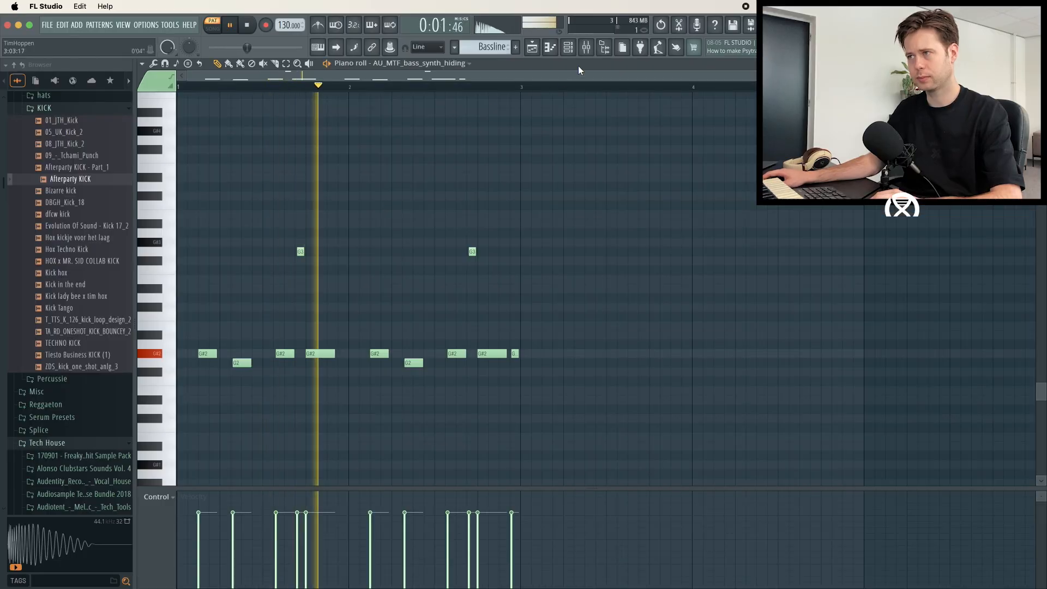
pyautogui.press('space')
pyautogui.hscroll(3, 586, 74)
pyautogui.scroll(-2, 586, 74)
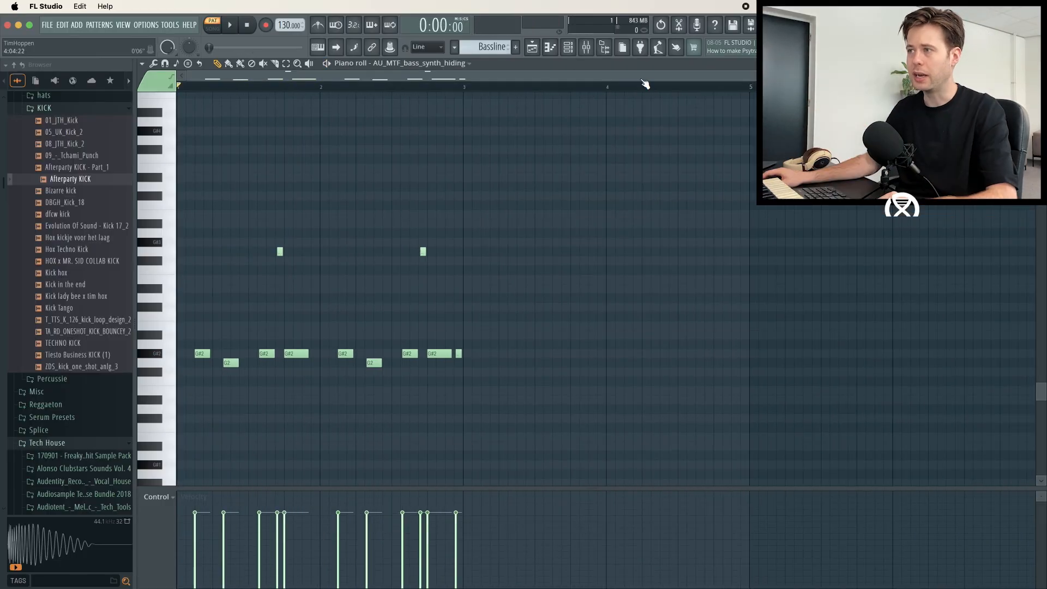
# - Load Fruity parametric EQ 2 into the first effect slot of mixer Insert 5
pyautogui.click(586, 49)
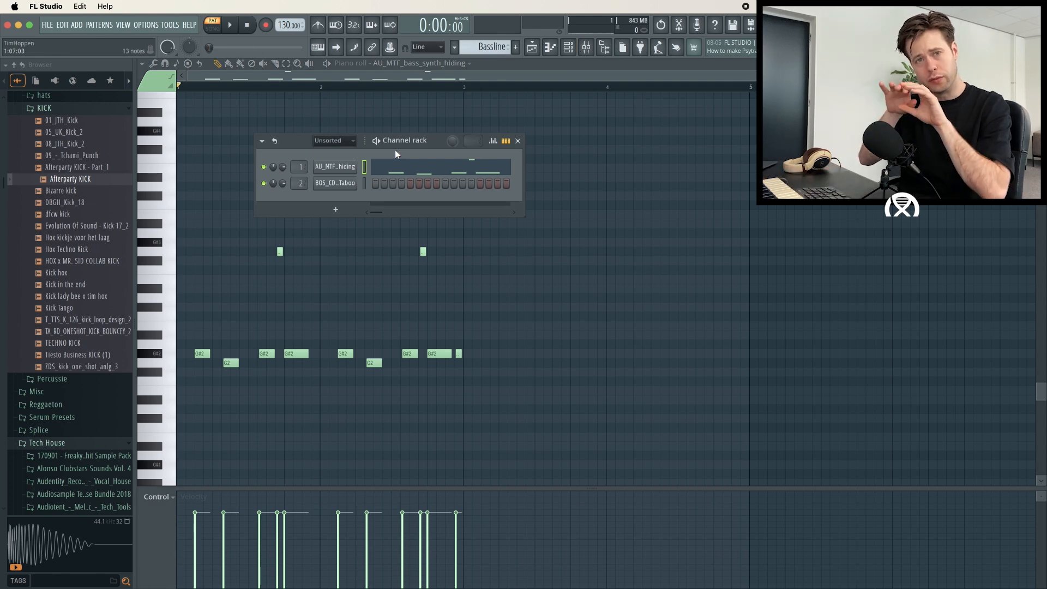
pyautogui.click(584, 47)
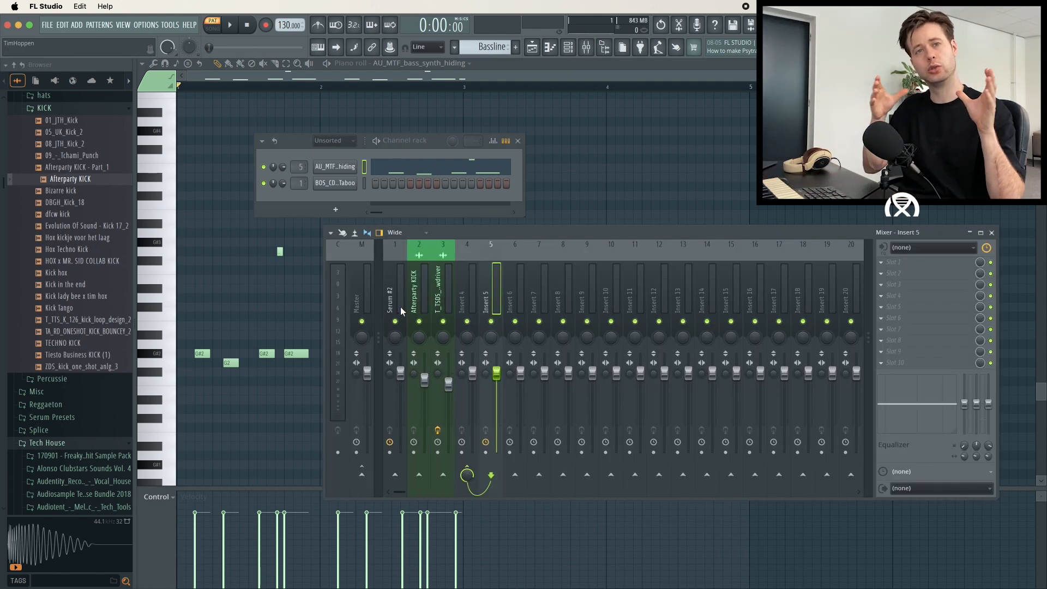
pyautogui.click(897, 262)
pyautogui.moveTo(897, 273)
pyautogui.click(826, 259)
# - Cut the bass's lows around 100 Hz with EQ band 1 and its highs with band 7, and add Futurist to slot 2
pyautogui.press('space')
pyautogui.moveTo(220, 246); pyautogui.dragTo(245, 247)
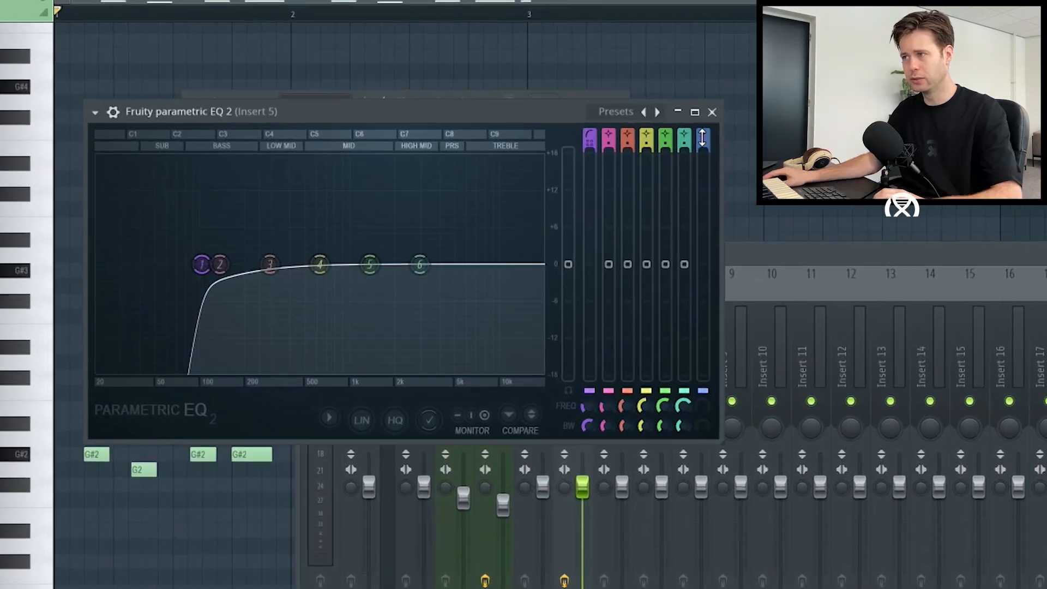
pyautogui.moveTo(702, 137); pyautogui.dragTo(702, 129)
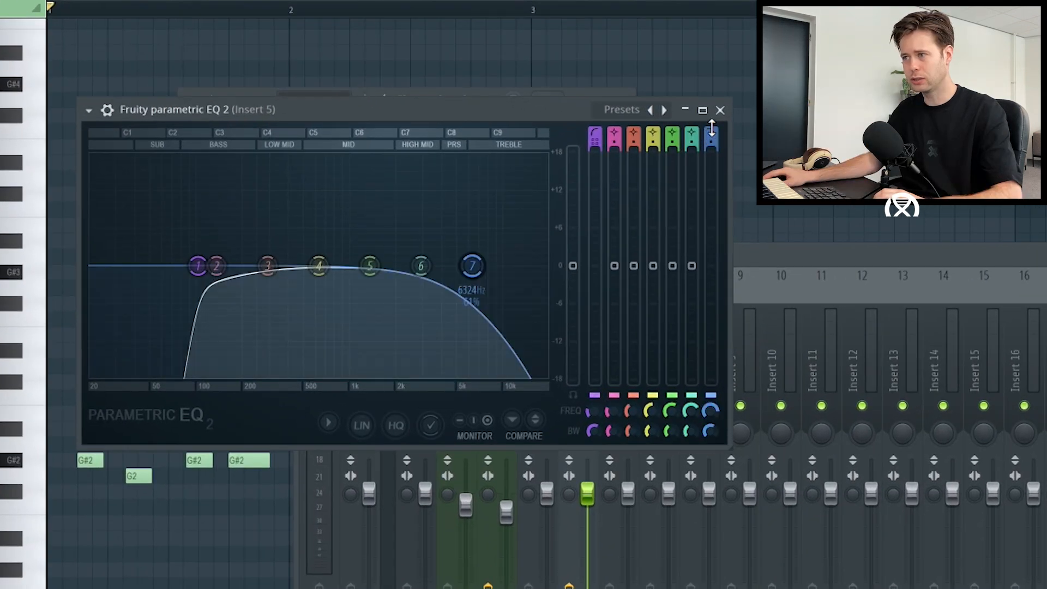
pyautogui.moveTo(470, 266); pyautogui.dragTo(419, 266)
pyautogui.press('space')
pyautogui.moveTo(198, 266); pyautogui.dragTo(214, 267)
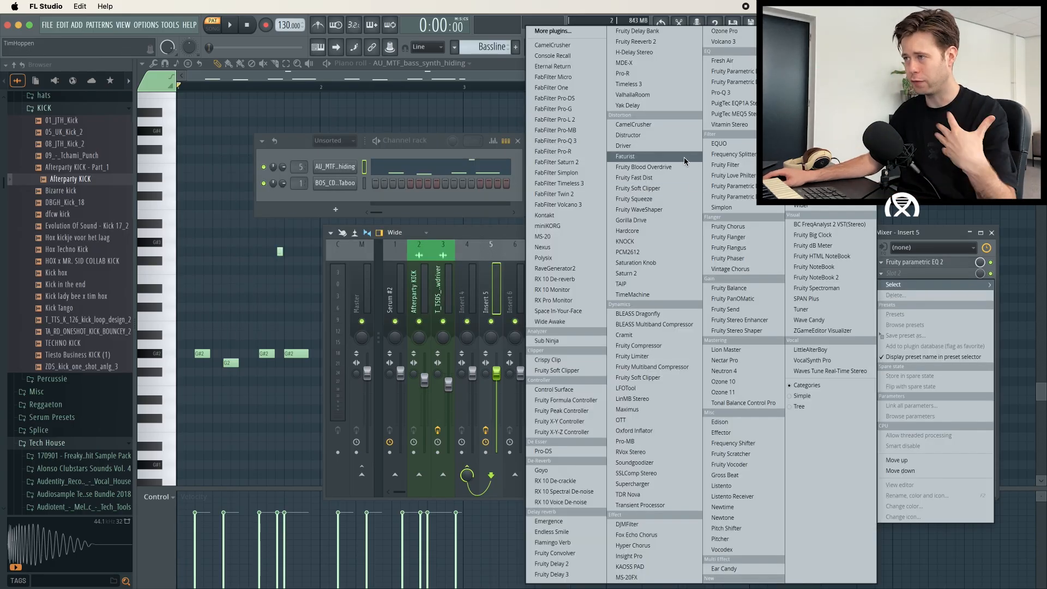
pyautogui.click(683, 157)
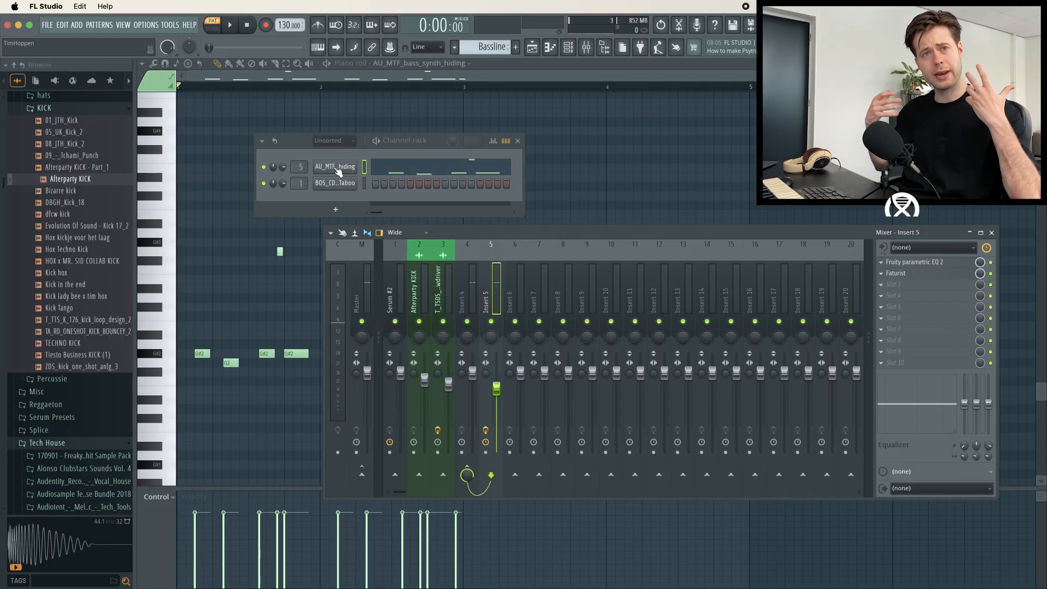
# - Clone the AU_MTF_bass_synth_hiding channel and route the clone to its own mixer track 6
pyautogui.click(337, 169)
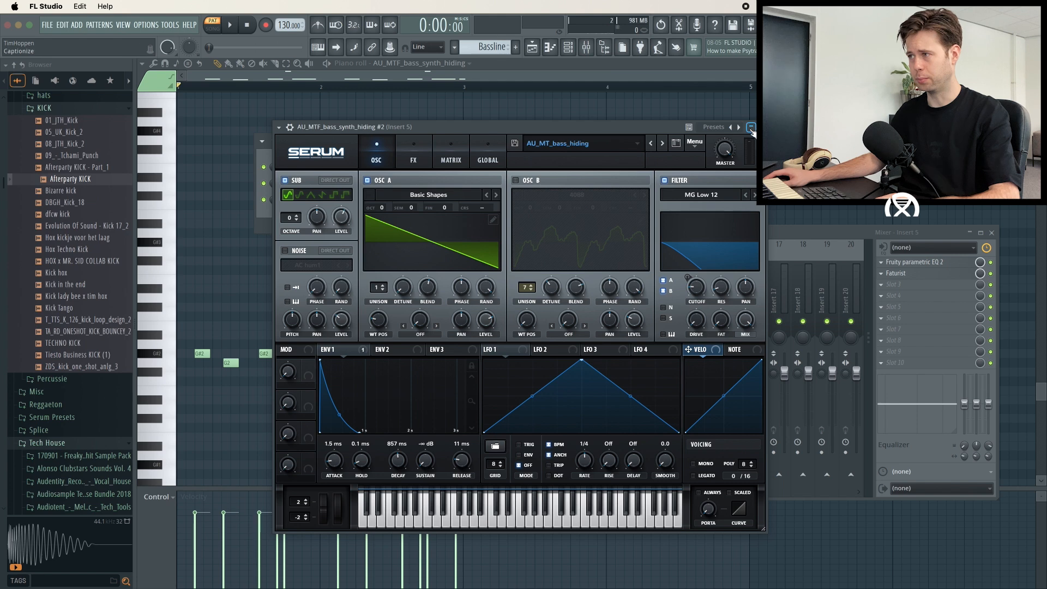
pyautogui.click(749, 128)
pyautogui.rightClick(338, 199)
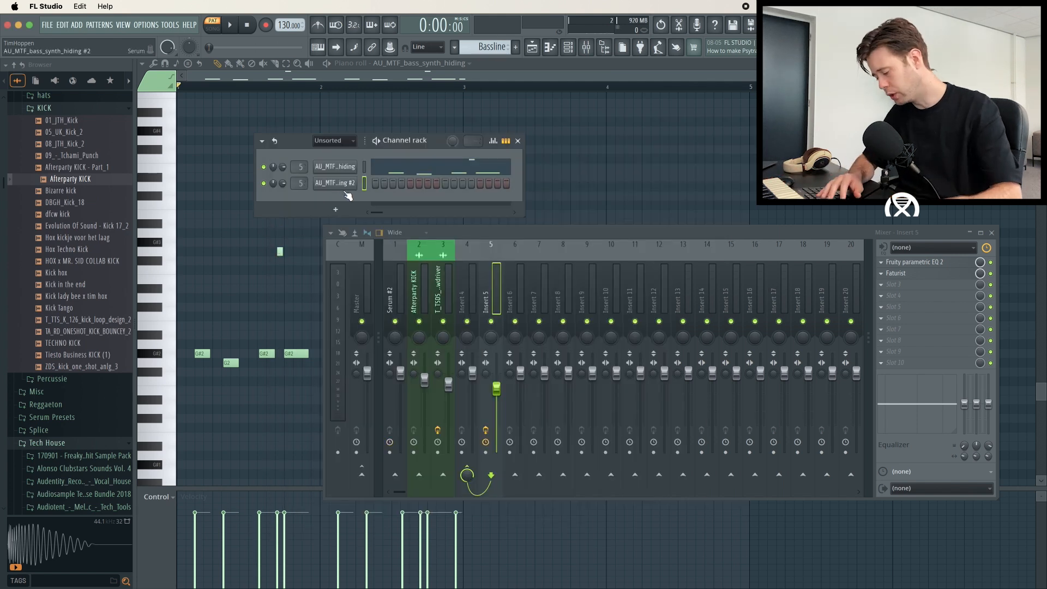
pyautogui.press('super+l')
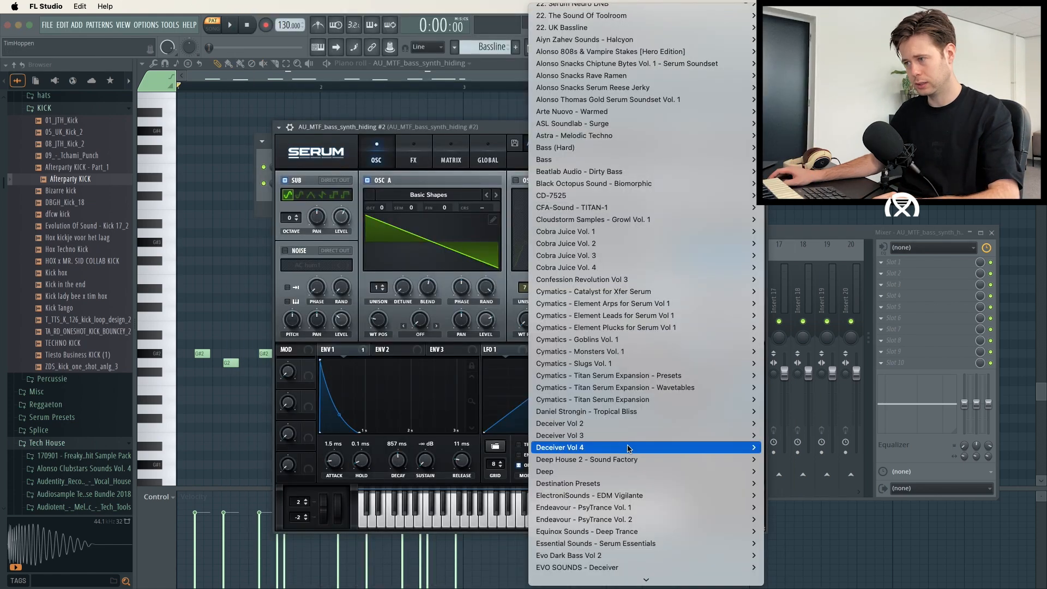
# - Load the Deceiver Vol 4 preset BA - 4 Subs 1 Track on the cloned synth and give it the bassline on G#5 and G5
pyautogui.moveTo(630, 448)
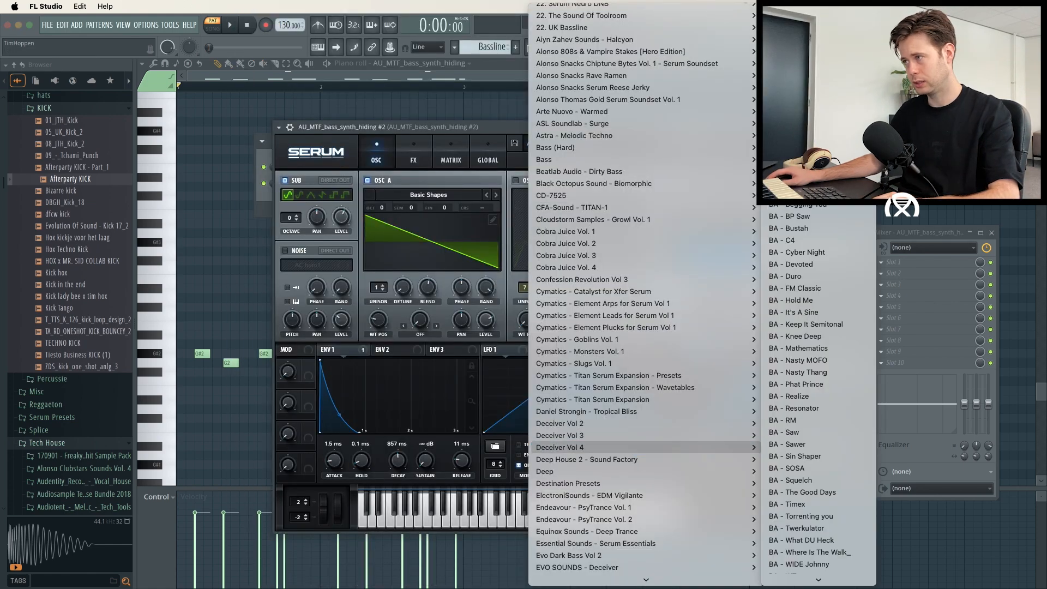
pyautogui.click(806, 188)
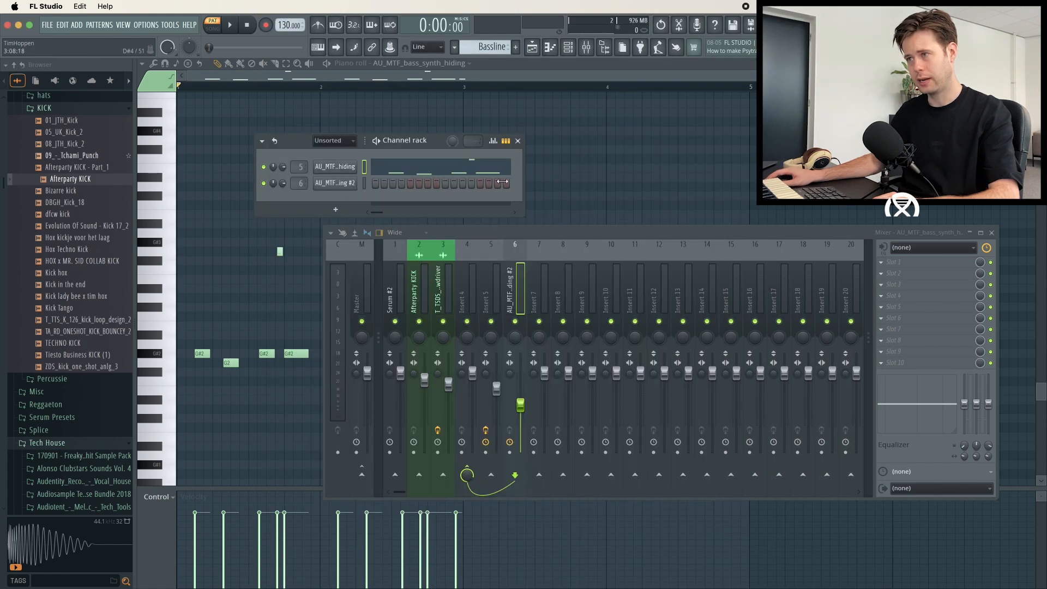
pyautogui.rightClick(349, 183)
pyautogui.click(472, 195)
pyautogui.click(454, 187)
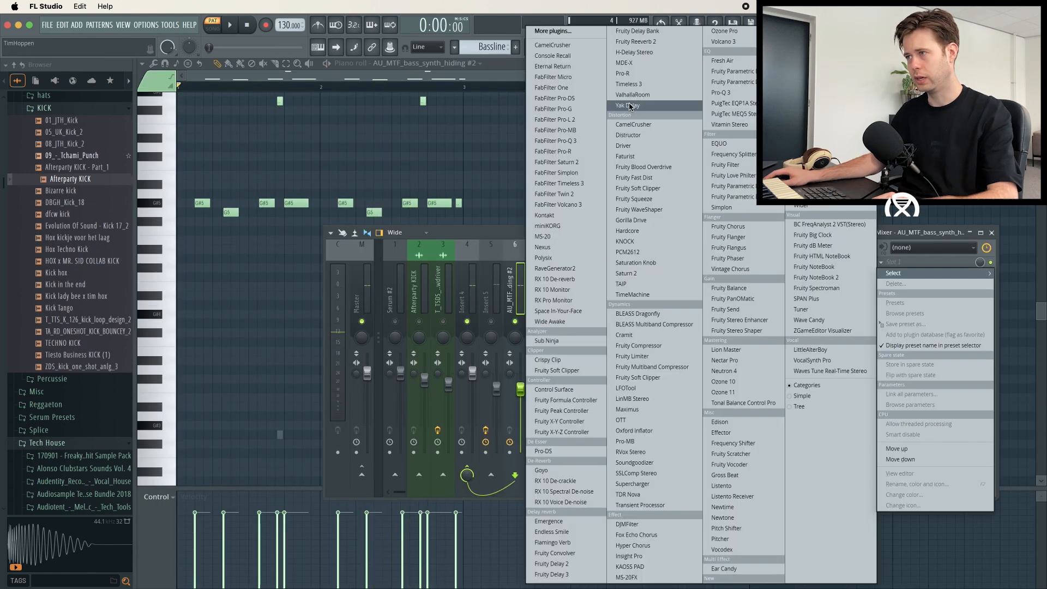
# - Add Saturn 2 to the cloned synth's mixer track and load its Color preset Brutal Compressor bM
pyautogui.click(625, 273)
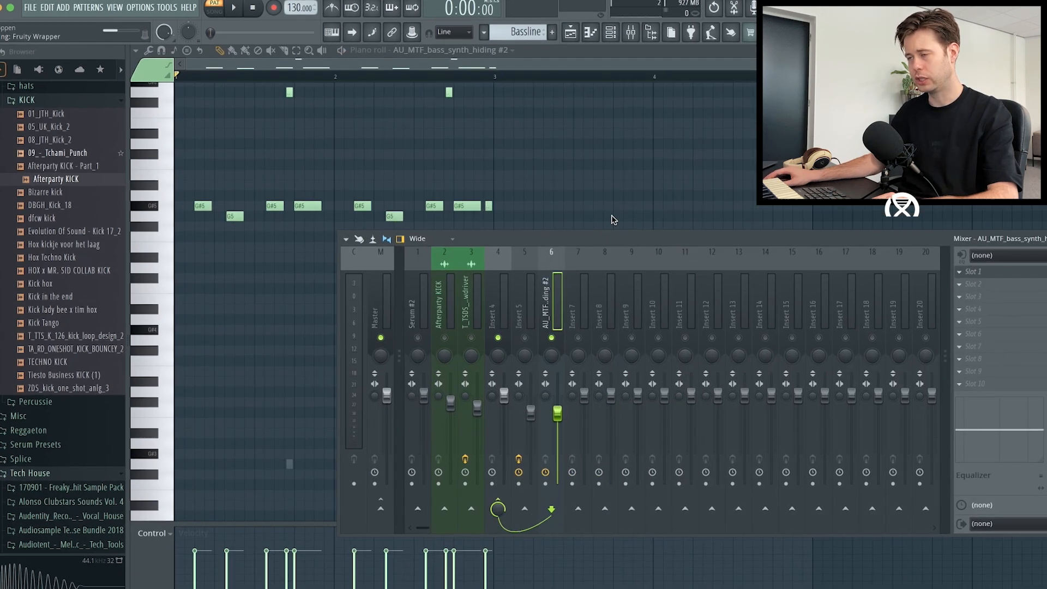
pyautogui.click(405, 134)
pyautogui.moveTo(408, 152)
pyautogui.moveTo(580, 126)
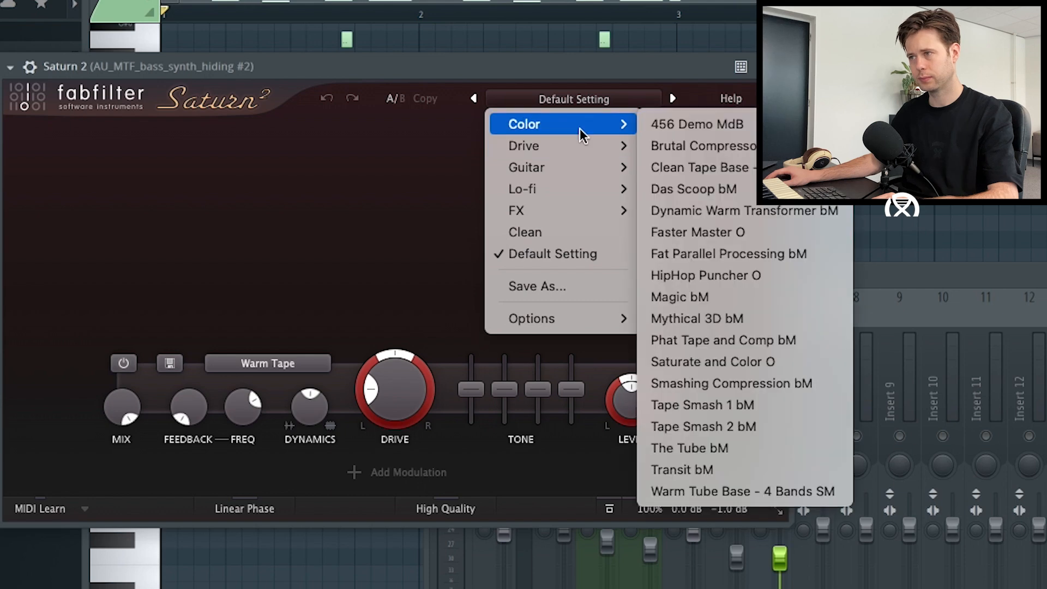
pyautogui.click(709, 144)
# - Change Saturn 2's distortion style to Clean Tape and close the plugin window
pyautogui.click(300, 277)
pyautogui.moveTo(303, 327)
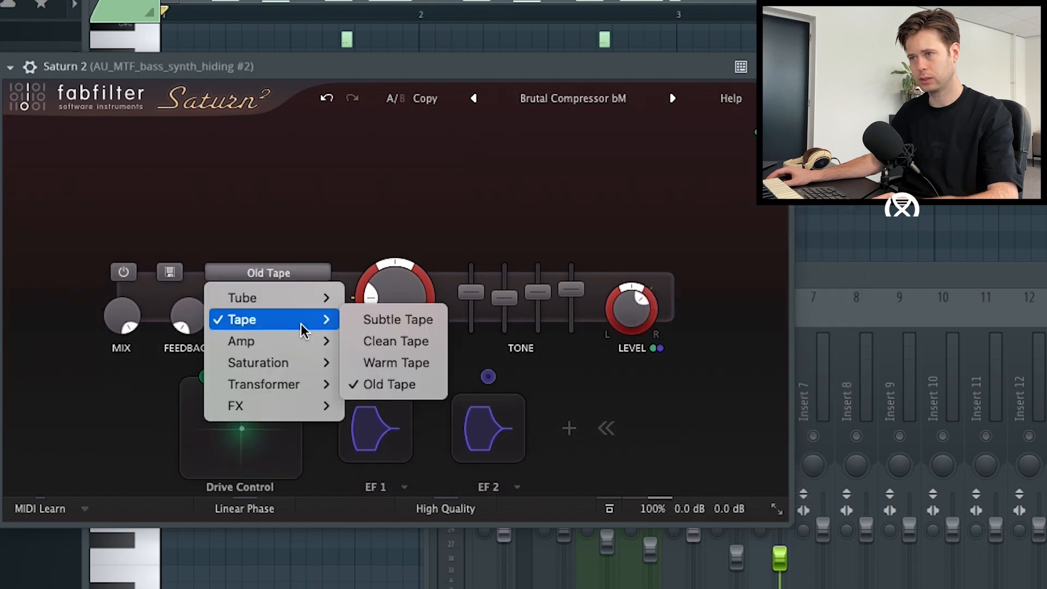
pyautogui.click(385, 340)
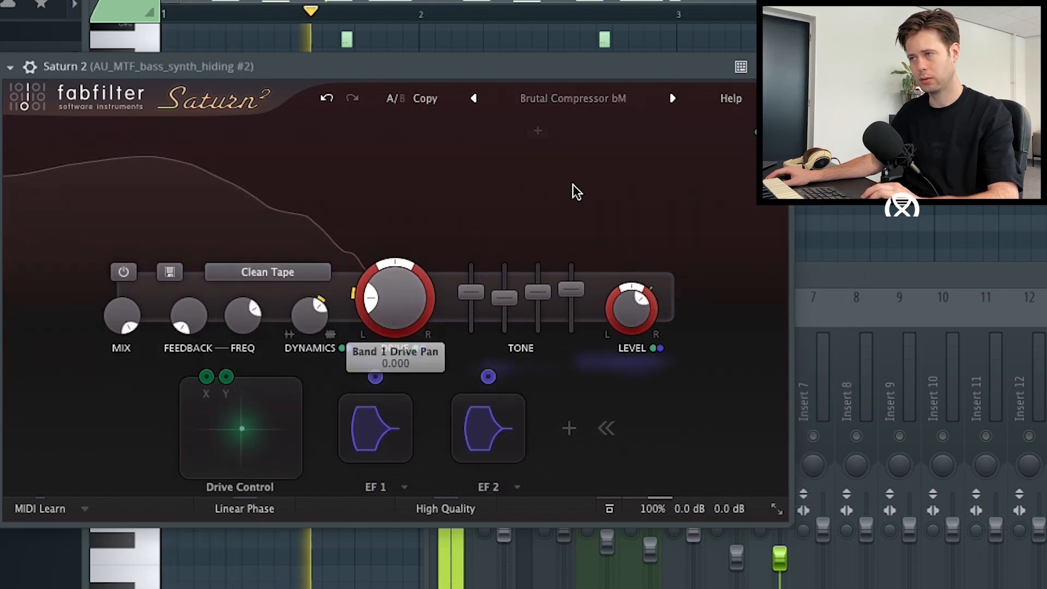
pyautogui.click(779, 67)
# - Balance the mixer levels of the cloned synth's track and Insert 5, with Insert 5 enabled during playback
pyautogui.moveTo(781, 565); pyautogui.dragTo(737, 551)
pyautogui.click(726, 436)
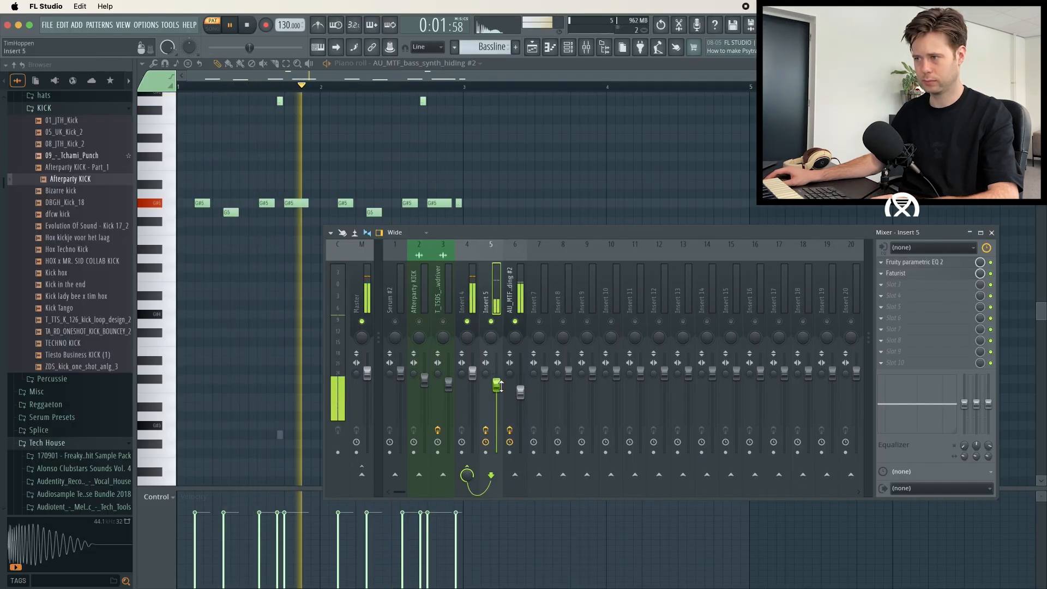
pyautogui.press('space')
# - Set the cloned synth's Env 1 to 728 ms decay, -44.6 dB sustain and about 169 ms release while listening to the loop
pyautogui.press('F6')
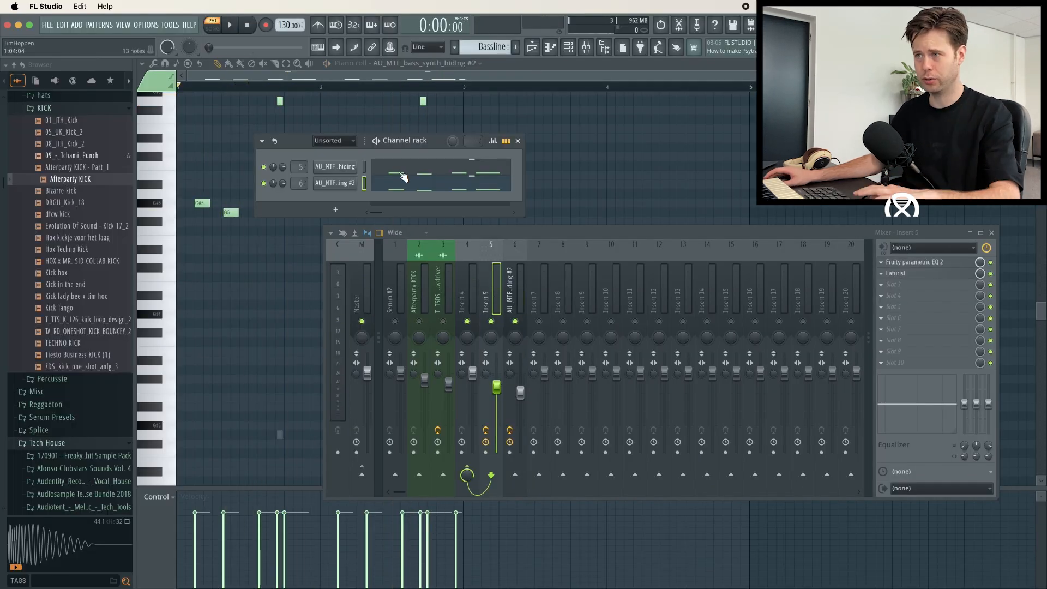
pyautogui.click(343, 183)
pyautogui.press('space')
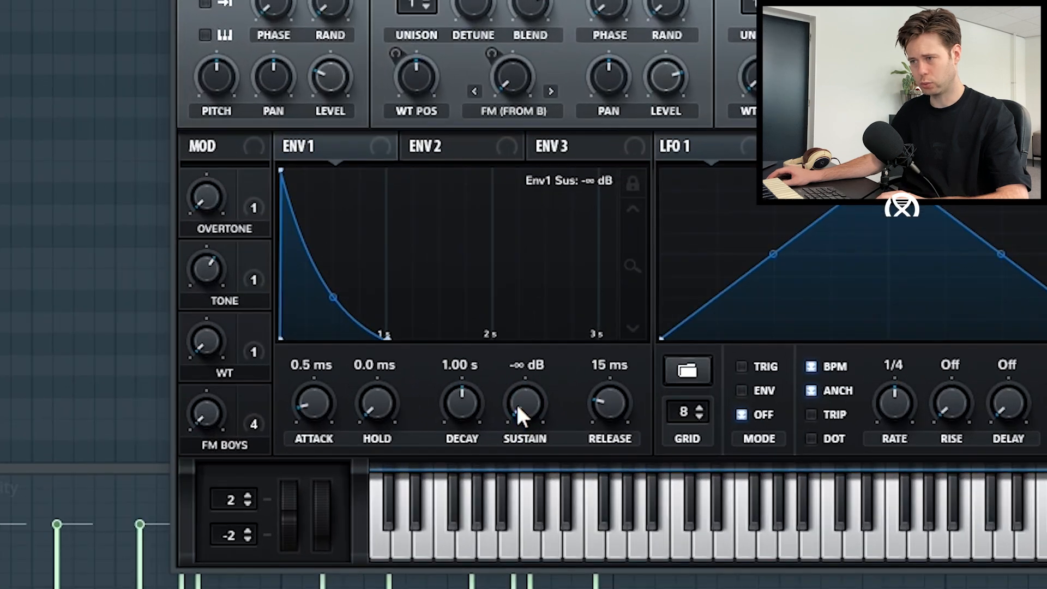
pyautogui.moveTo(517, 408)
pyautogui.mouseDown()
pyautogui.moveTo(515, 369)
pyautogui.moveTo(514, 382)
pyautogui.moveTo(466, 408)
pyautogui.moveTo(505, 412)
pyautogui.mouseUp()
pyautogui.moveTo(618, 408); pyautogui.dragTo(626, 384)
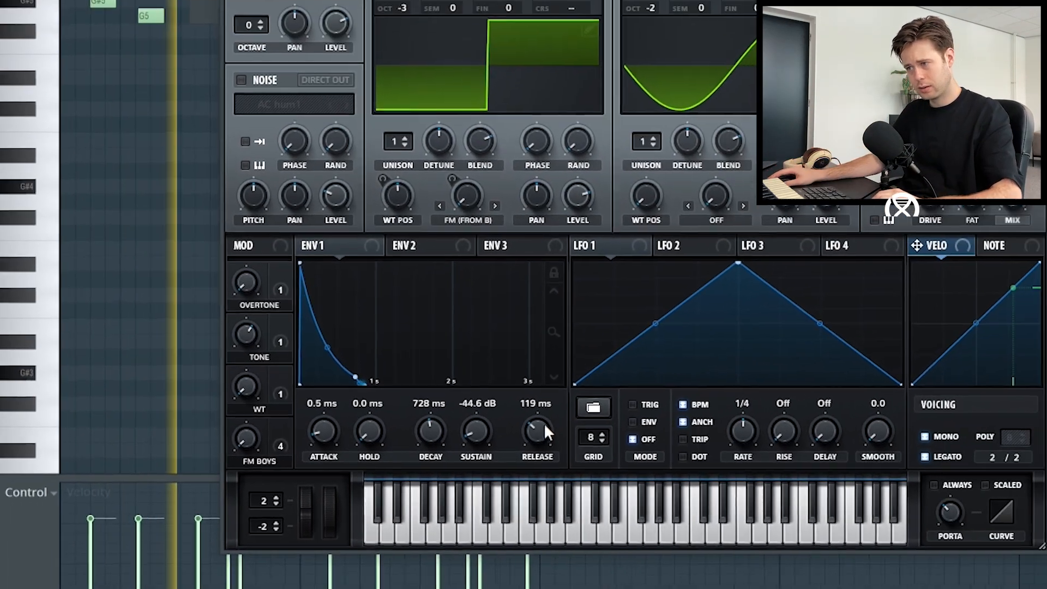
pyautogui.moveTo(559, 423); pyautogui.dragTo(561, 419)
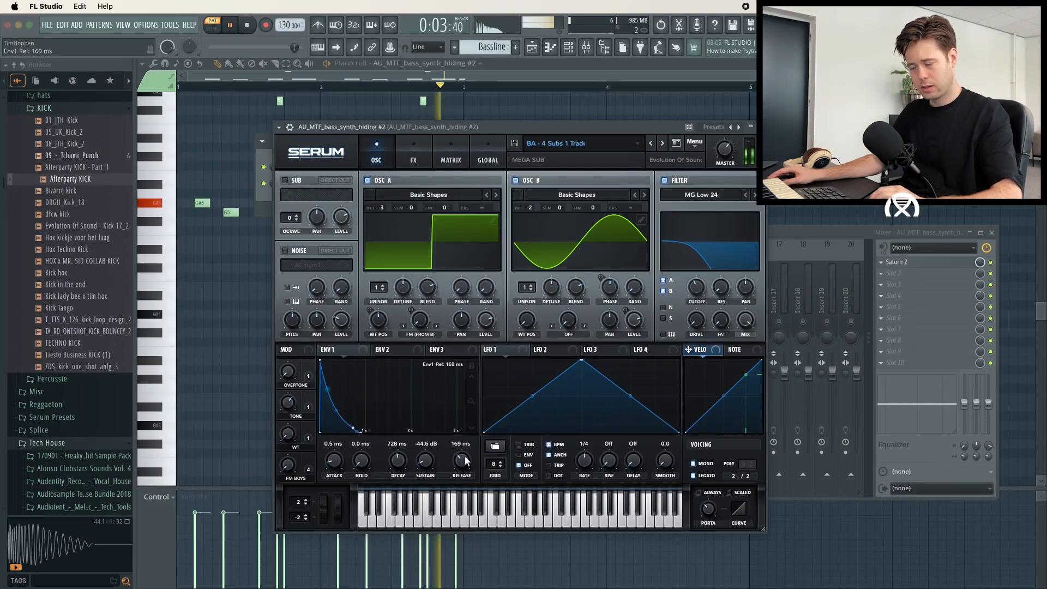
pyautogui.press('space')
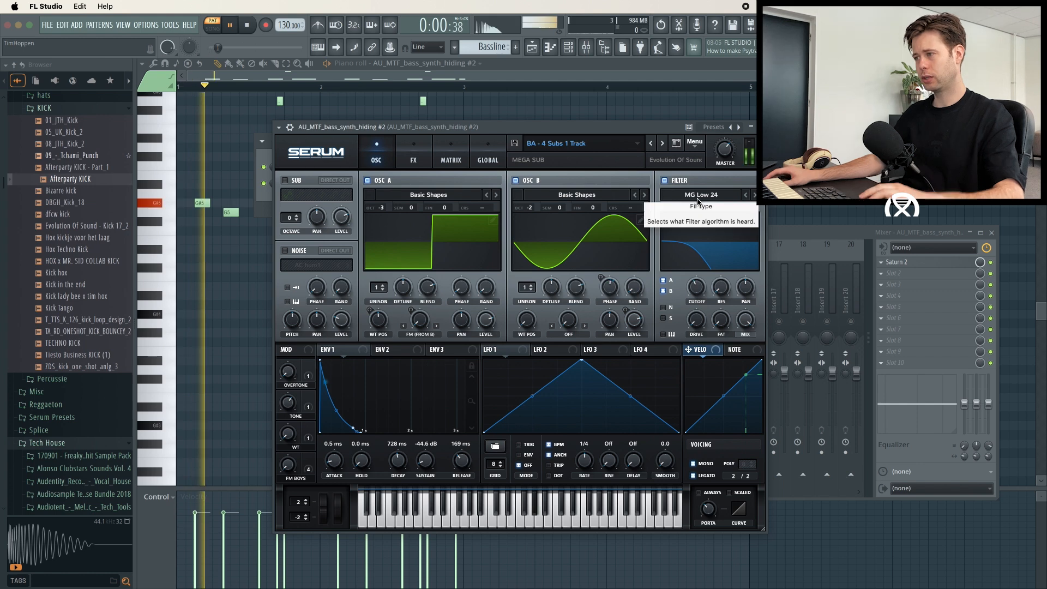
pyautogui.moveTo(463, 471); pyautogui.dragTo(465, 464)
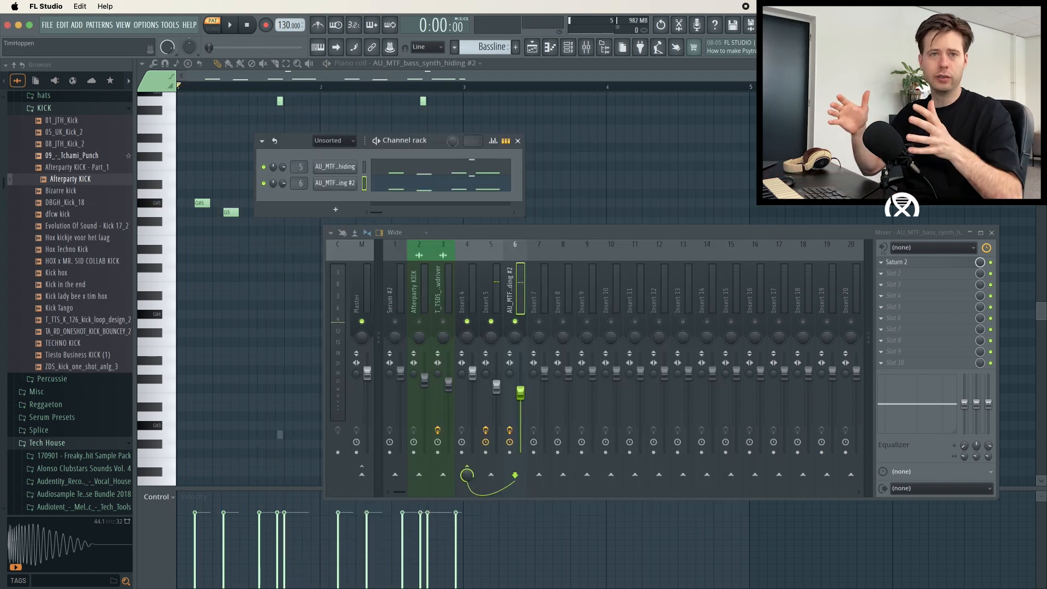
# - Clone the AU_MTF_bass_synth_hiding #2 channel and close the new synth's window
pyautogui.rightClick(336, 187)
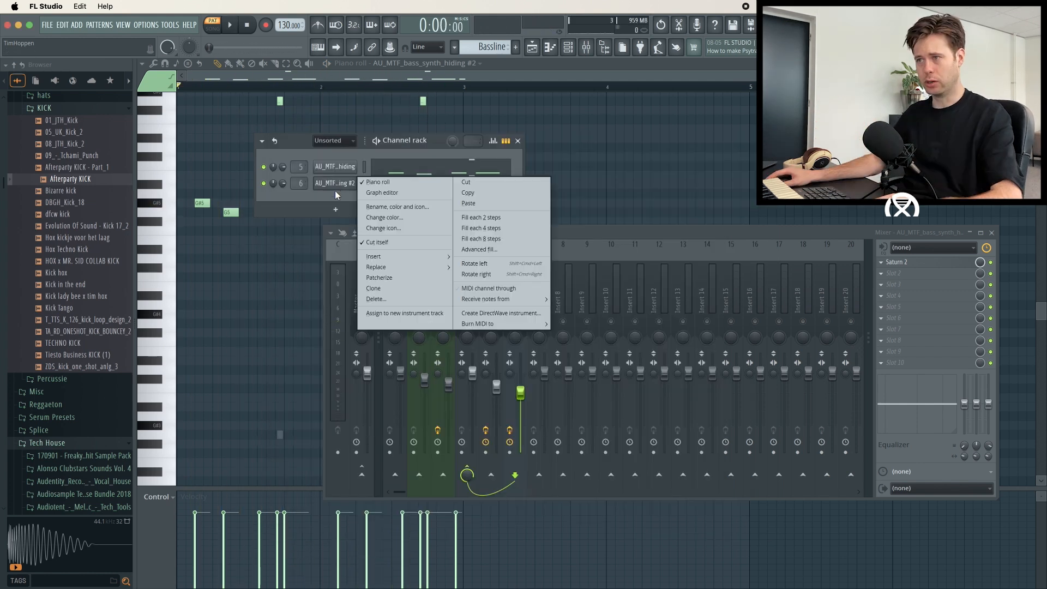
pyautogui.click(380, 288)
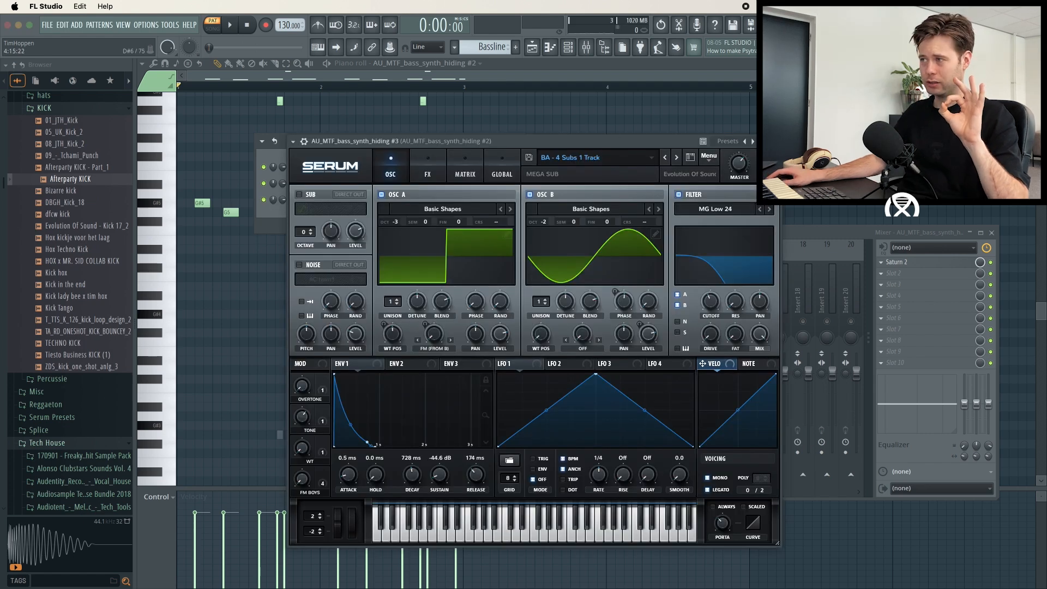
pyautogui.click(774, 141)
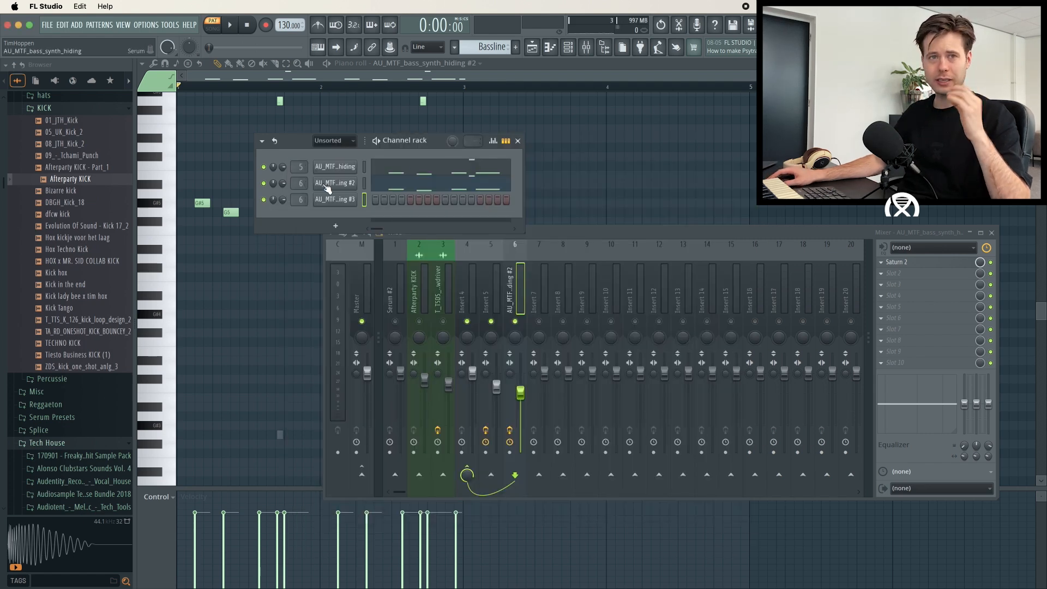
# - Assign the third synth to its own mixer track 7 routed to Insert 4, and paste the bassline notes into its channel
pyautogui.hotkey('ctrl', 'l')
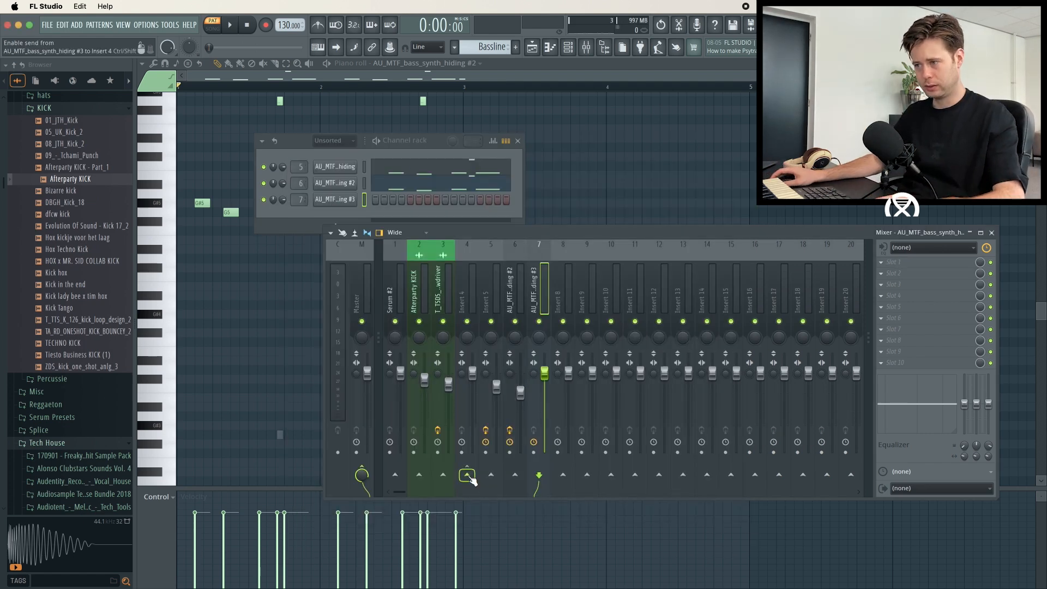
pyautogui.rightClick(346, 200)
pyautogui.click(466, 221)
# - Load the BA - Fatty preset in the third Serum synth and audition the following bass presets with the loop playing
pyautogui.click(345, 200)
pyautogui.click(602, 157)
pyautogui.scroll(5, 634, 323)
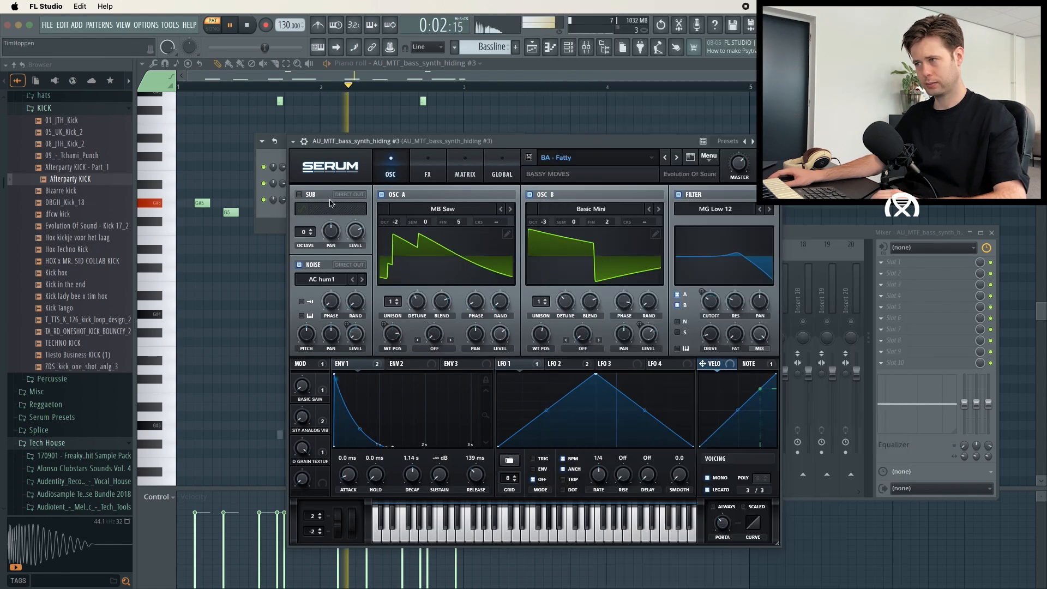
pyautogui.press('space')
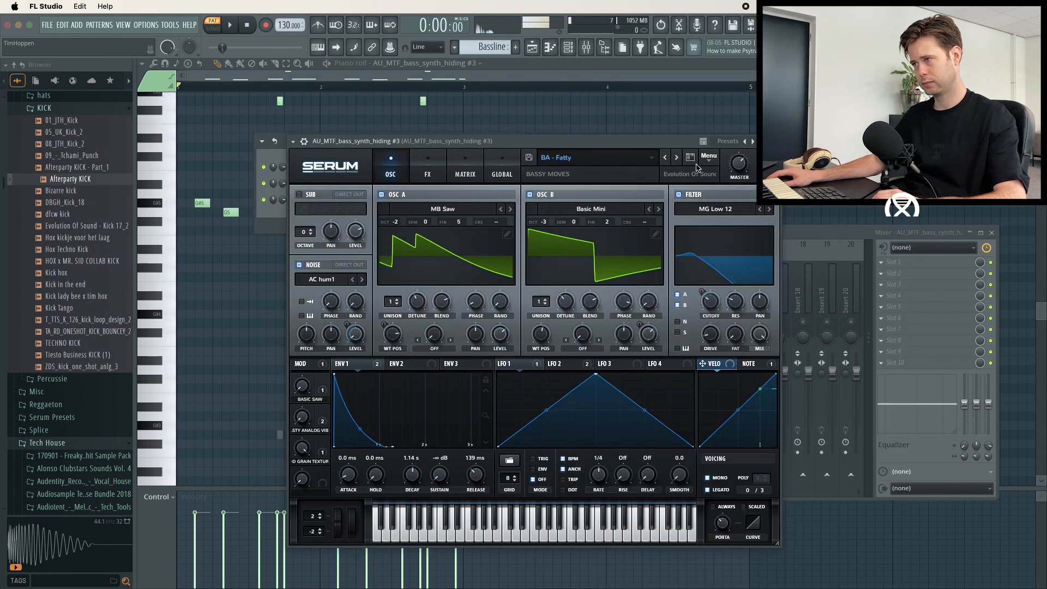
pyautogui.press('space')
pyautogui.click(676, 157)
pyautogui.click(676, 157)
pyautogui.click(676, 157)
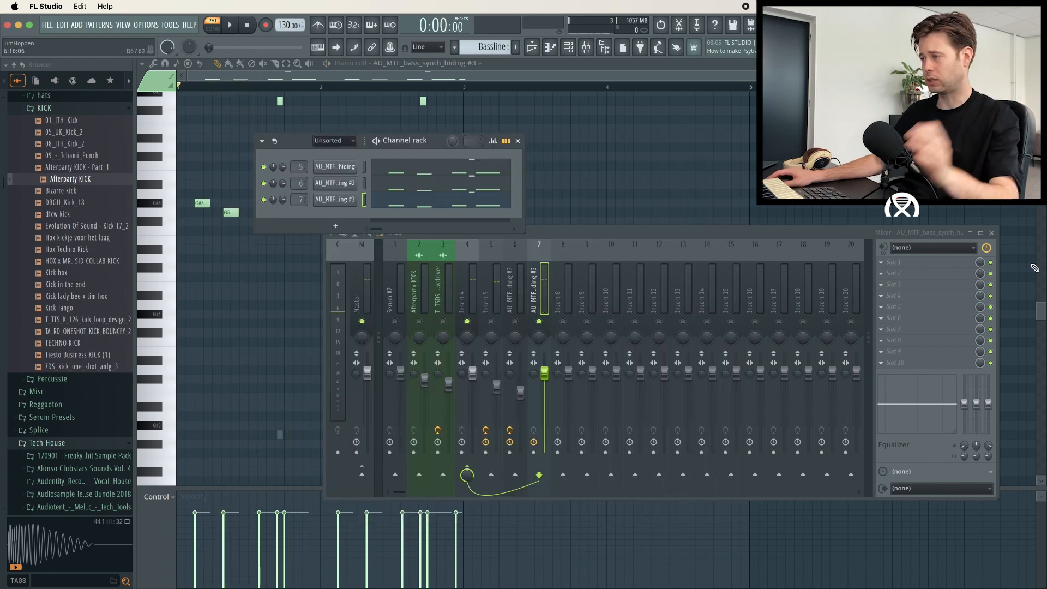
# - Enable Insert 5 and the second synth's mixer track alongside the third synth and play the layers together
pyautogui.click(515, 321)
pyautogui.click(491, 322)
pyautogui.press('space')
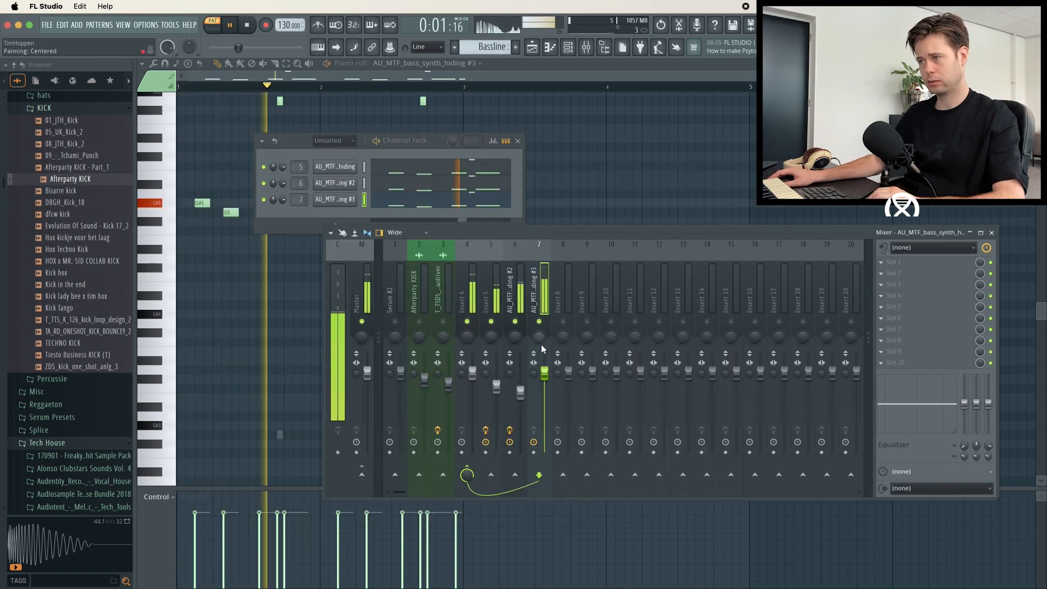
pyautogui.press('space')
# - Add Fruity Parametric EQ 2 to the third synth's mixer track and cut its low end with band 1 as a high-pass filter
pyautogui.click(889, 270)
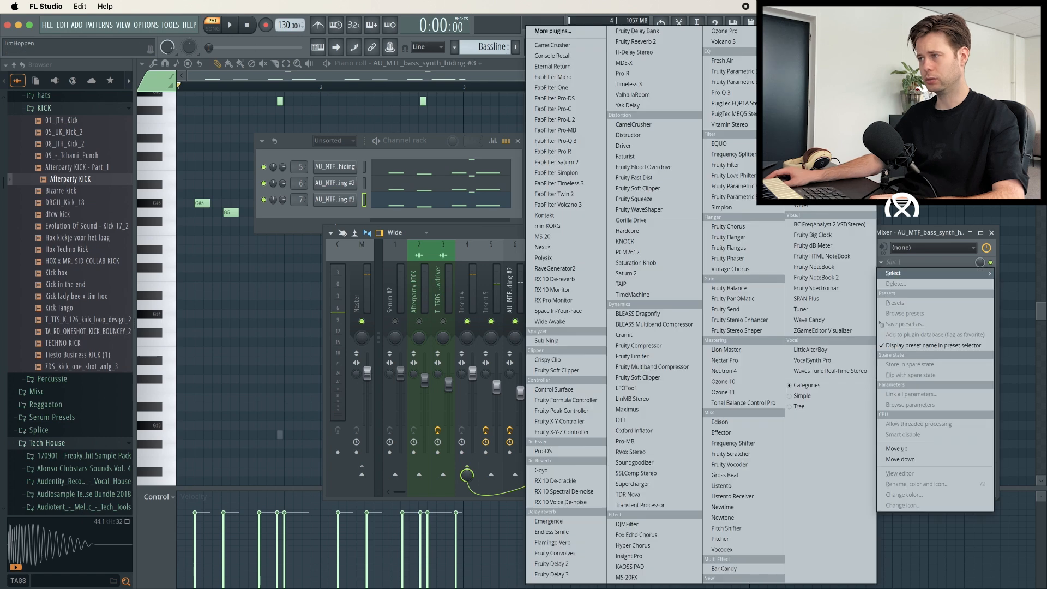
pyautogui.click(730, 81)
pyautogui.press('space')
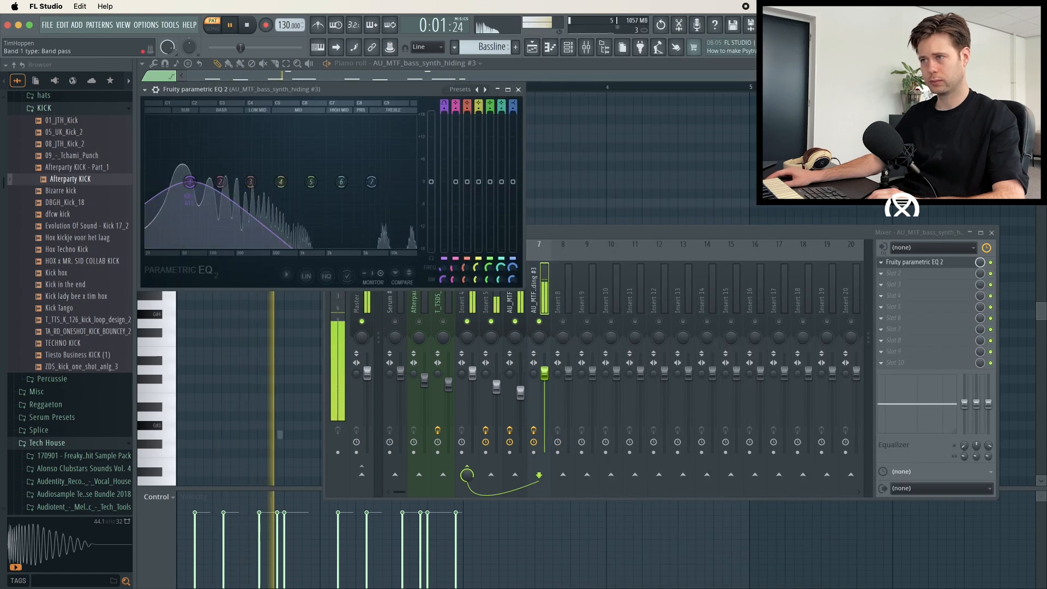
pyautogui.moveTo(443, 103); pyautogui.dragTo(444, 97)
pyautogui.moveTo(190, 181); pyautogui.dragTo(264, 181)
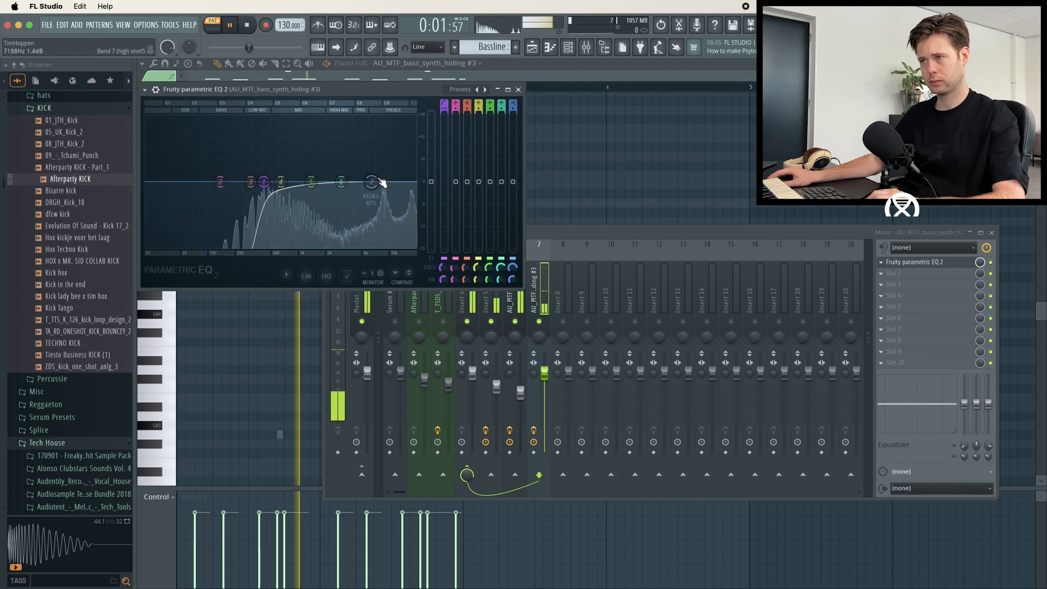
pyautogui.click(518, 89)
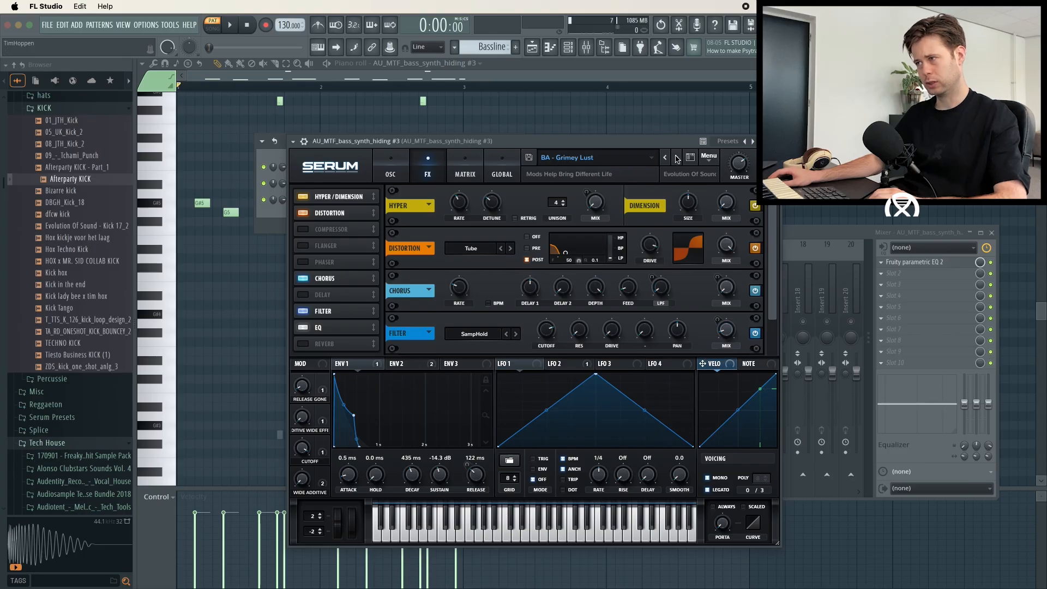
# - Step through the third Serum's bass presets from BA - Grimey Lust during playback and settle on BA - Depths Of Chinatown
pyautogui.click(676, 158)
pyautogui.click(677, 158)
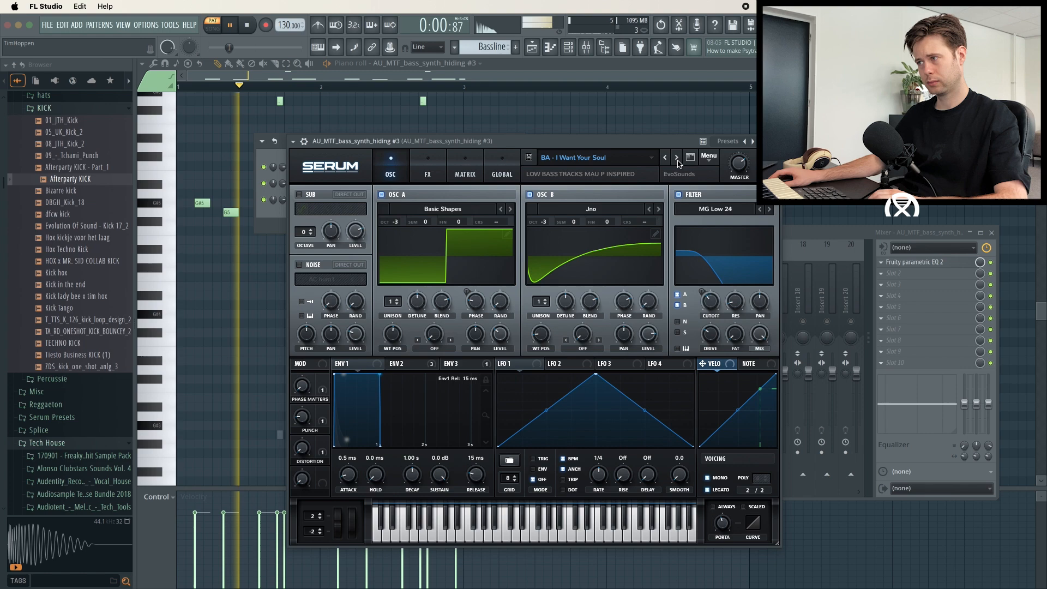
pyautogui.click(676, 157)
pyautogui.click(676, 157)
pyautogui.click(676, 157)
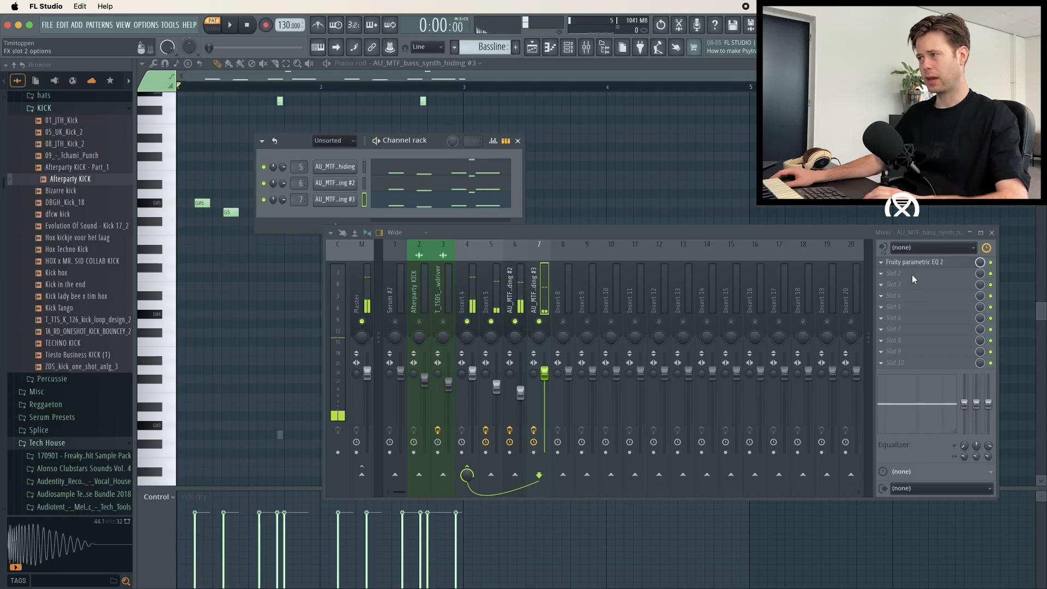
# - Solo the third synth's mixer track and listen to it while checking its parametric EQ curve
pyautogui.click(912, 265)
pyautogui.click(545, 329)
pyautogui.click(921, 262)
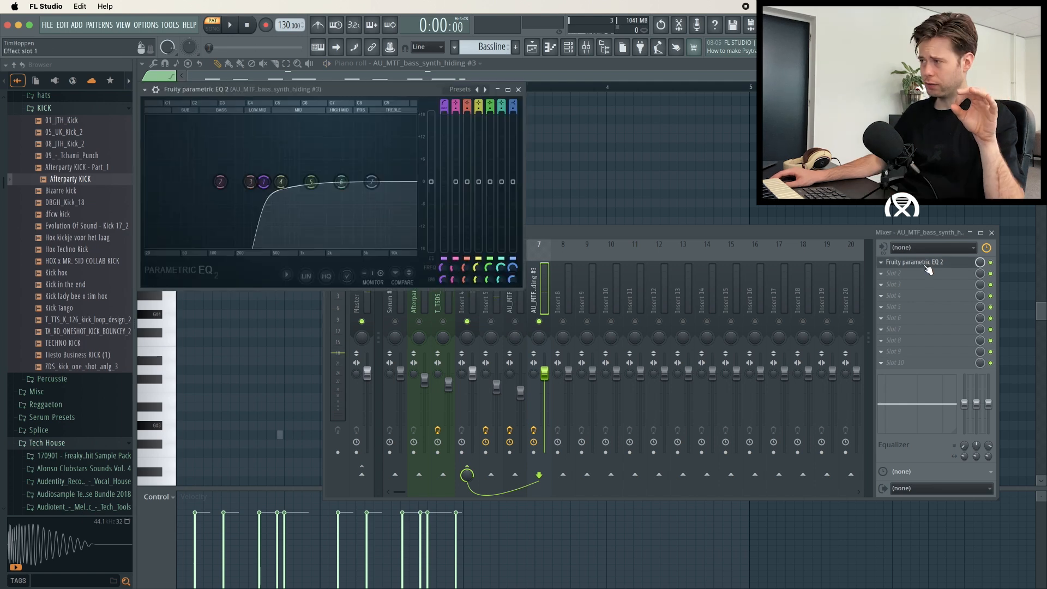
pyautogui.press('space')
pyautogui.click(914, 98)
pyautogui.press('space')
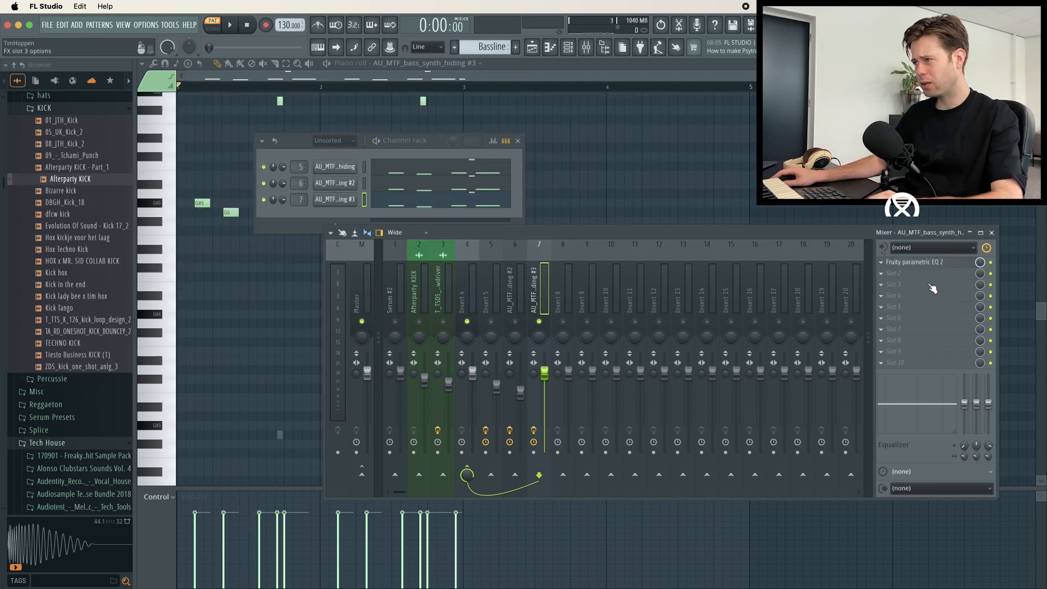
# - Add Gorilla Drive to slot 2 of the third synth's mixer track and lower that track's volume during playback
pyautogui.click(916, 274)
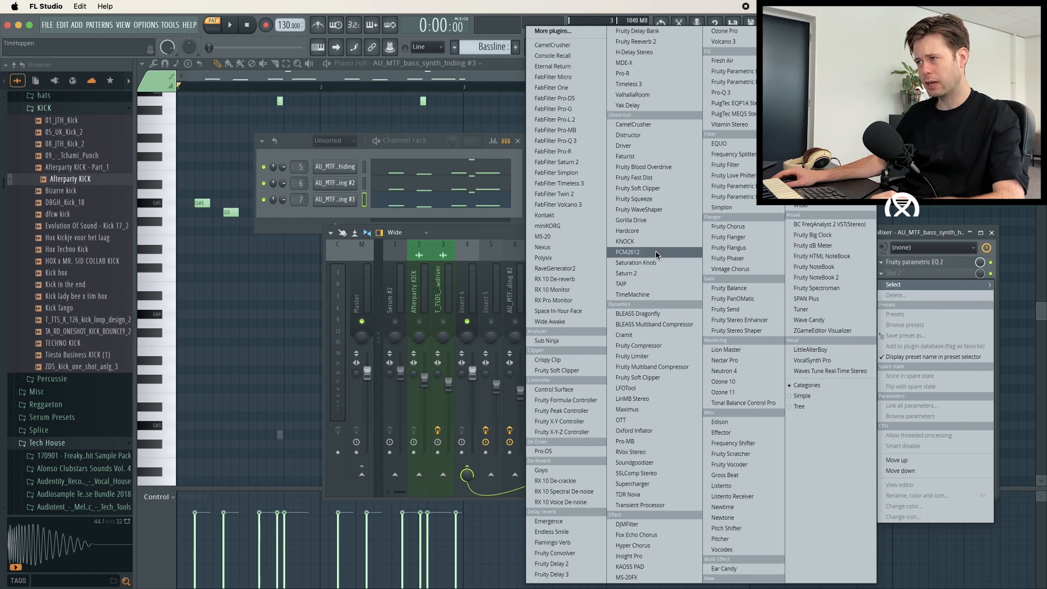
pyautogui.click(631, 219)
pyautogui.moveTo(157, 52); pyautogui.dragTo(443, 106)
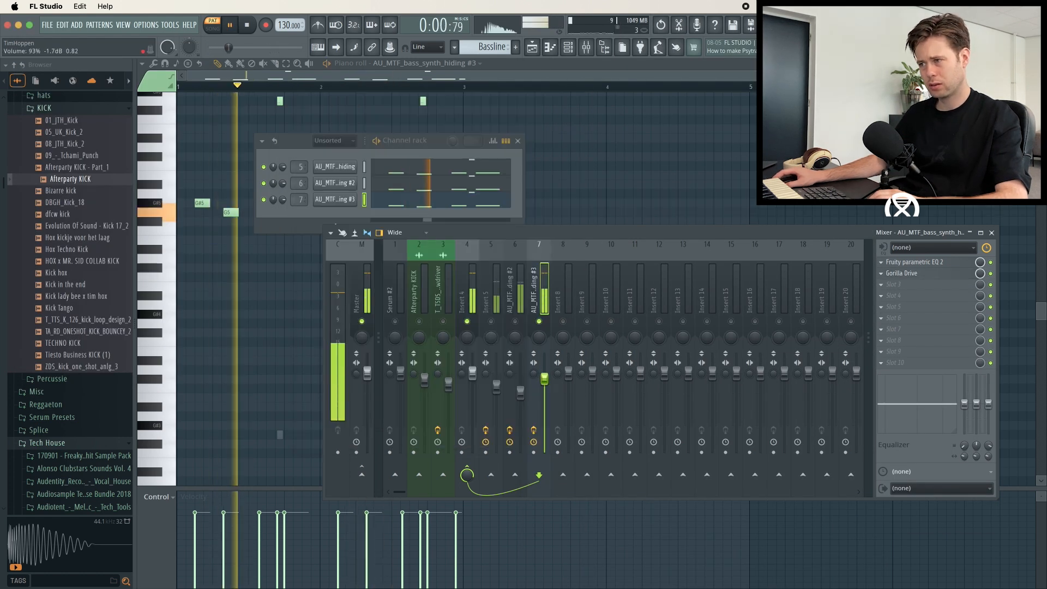
pyautogui.moveTo(544, 372); pyautogui.dragTo(544, 409)
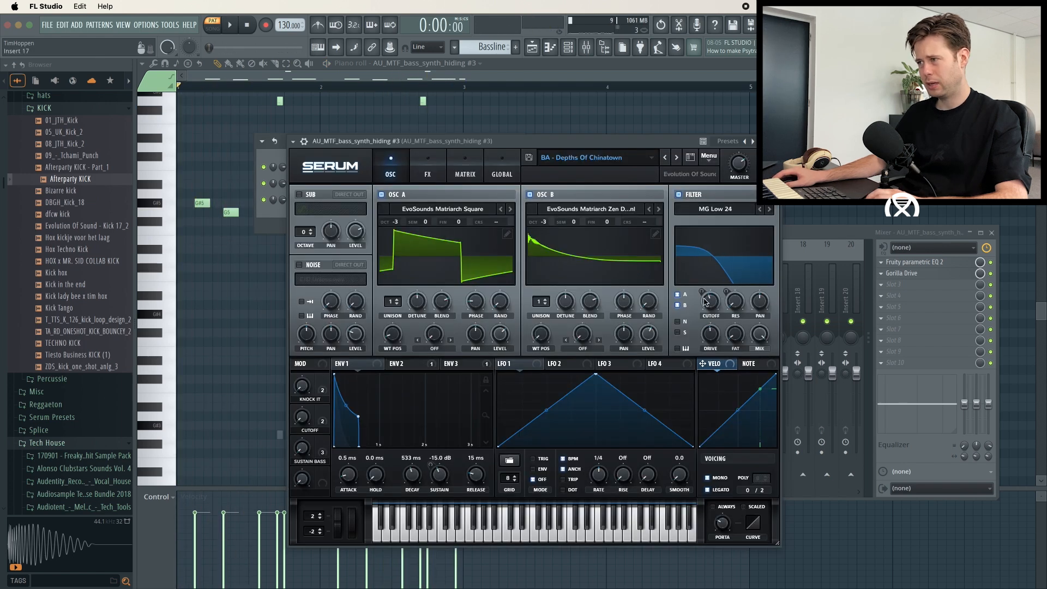
# - Set the third Serum's filter cutoff to about 114 Hz while the loop plays, and close the synth window
pyautogui.press('space')
pyautogui.moveTo(706, 302); pyautogui.dragTo(708, 313)
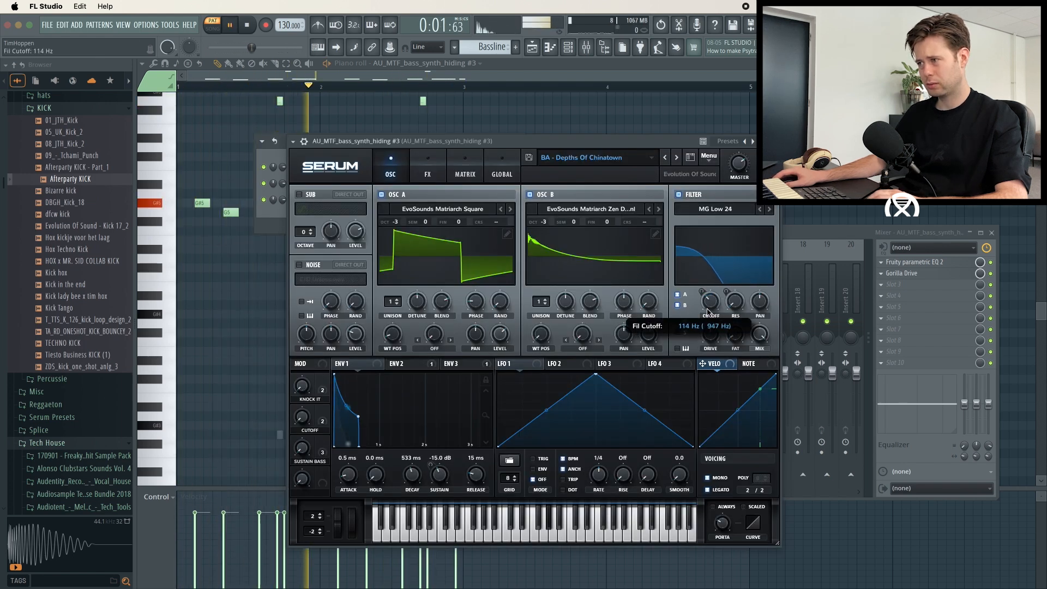
pyautogui.click(773, 141)
pyautogui.press('space')
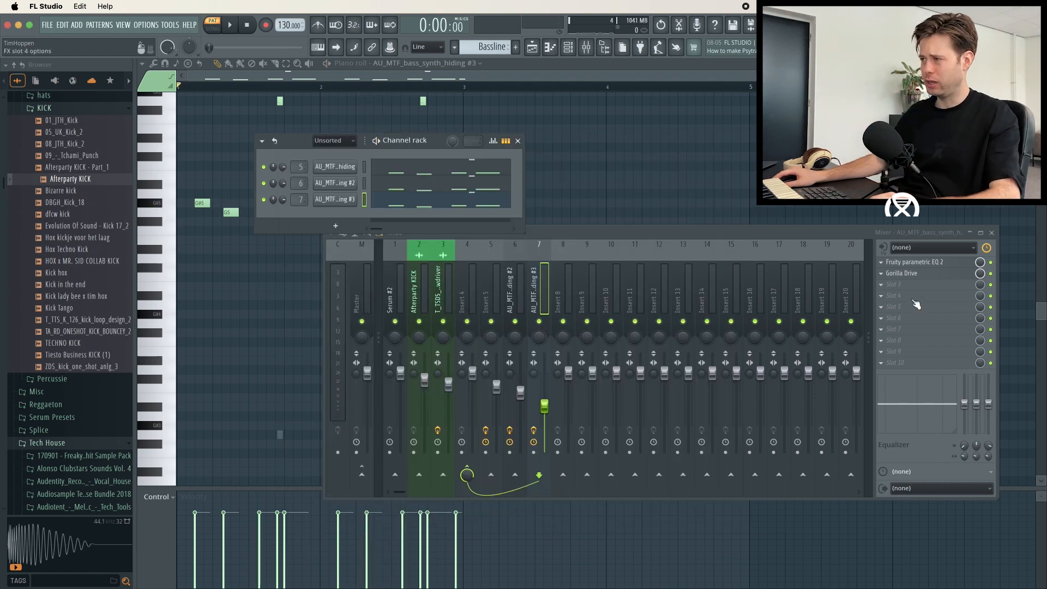
# - Load the Ambience preset Rhythm Guitar Rich in Pro-R on the third synth's mixer track and close the reverb
pyautogui.click(350, 78)
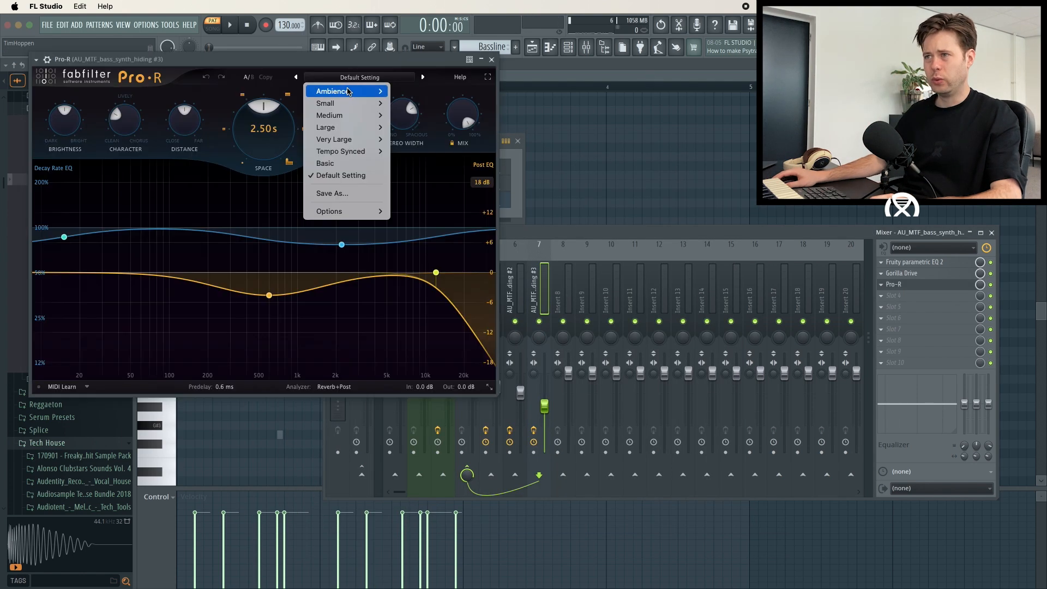
pyautogui.moveTo(348, 91)
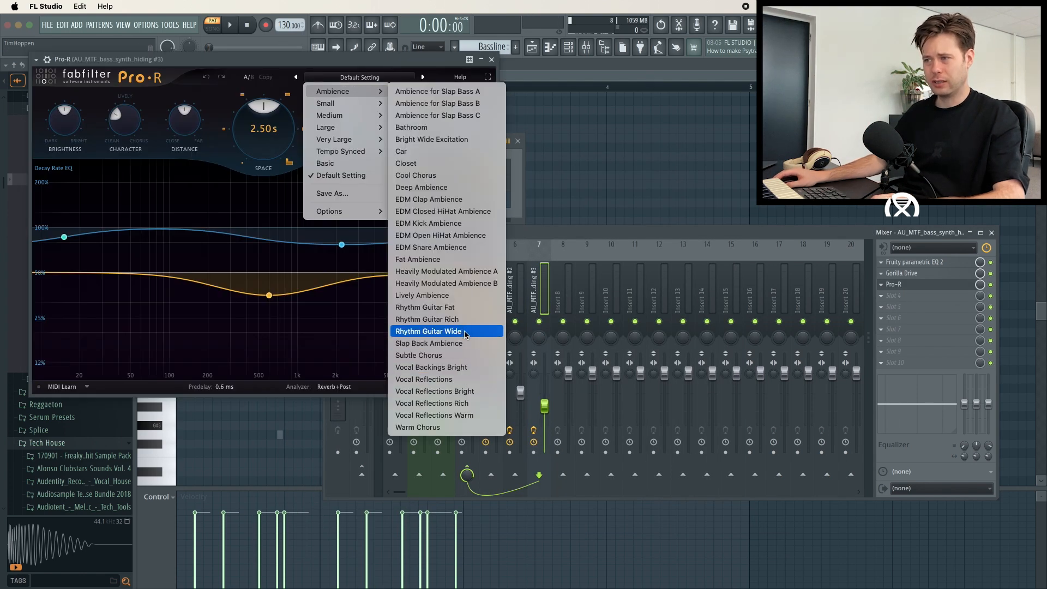
pyautogui.click(428, 319)
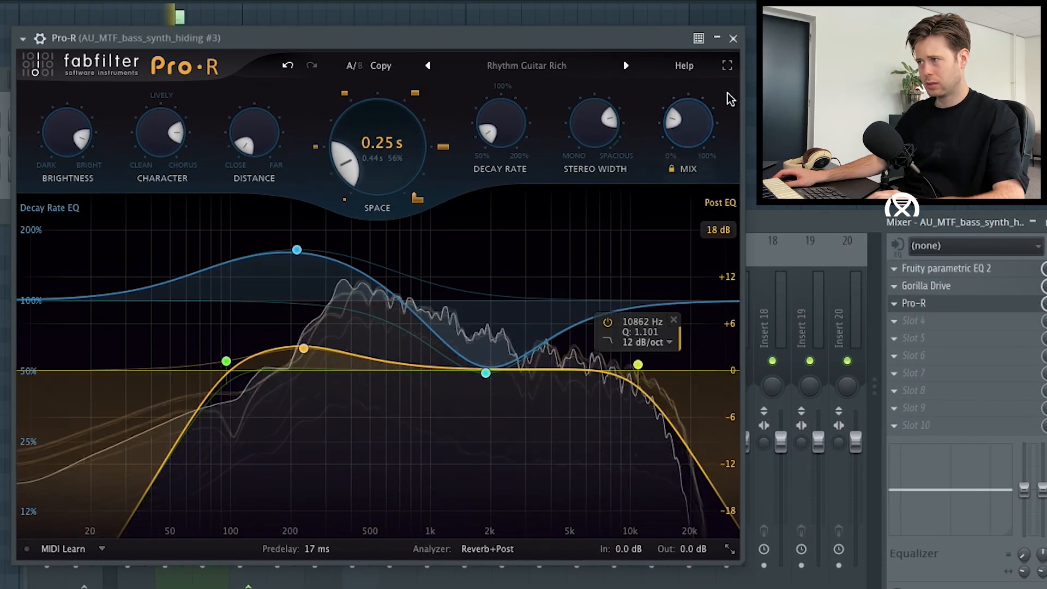
pyautogui.click(733, 38)
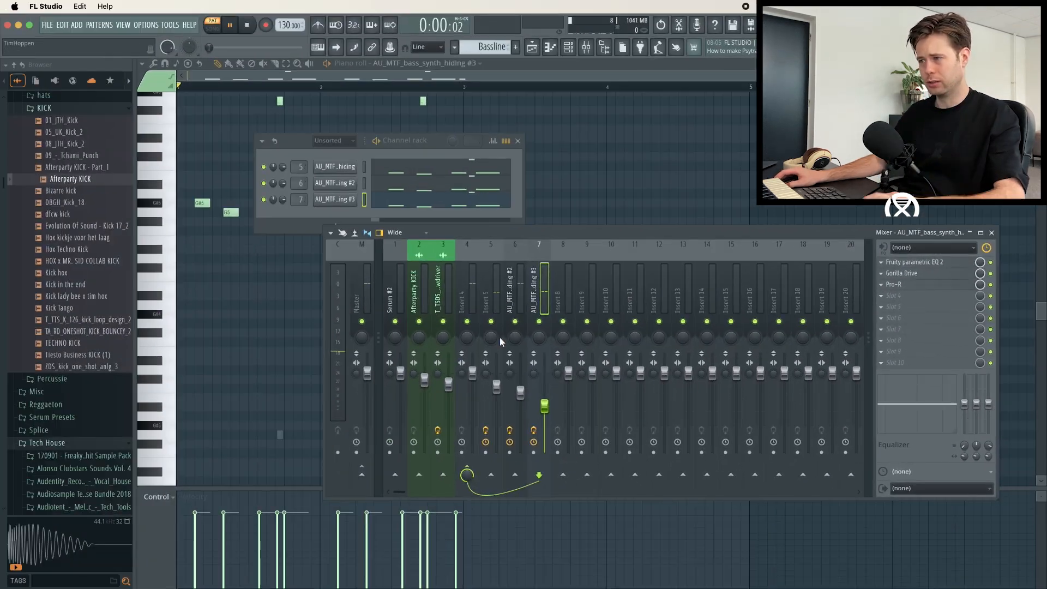
# - Open the playlist and listen to the layered bassline together with the kick and drum loop
pyautogui.click(532, 48)
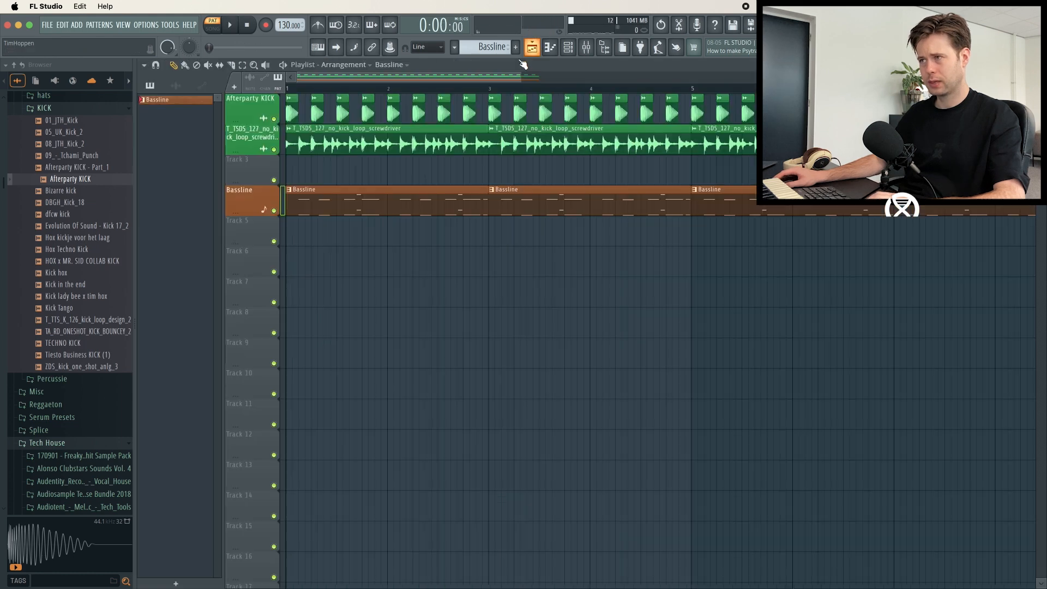
pyautogui.press('space')
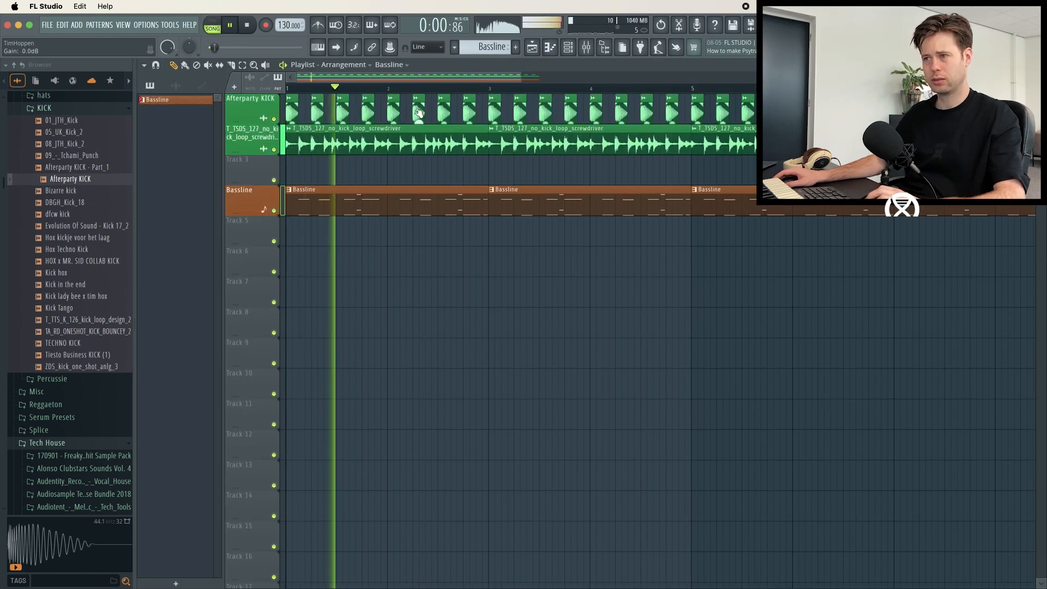
pyautogui.scroll(-2, 417, 89)
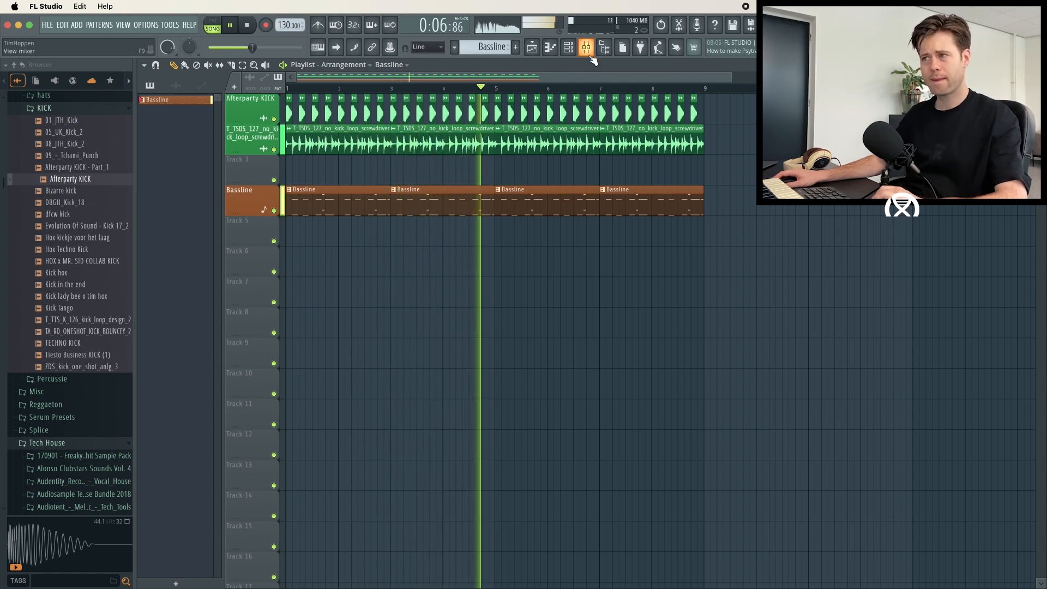
pyautogui.press('space')
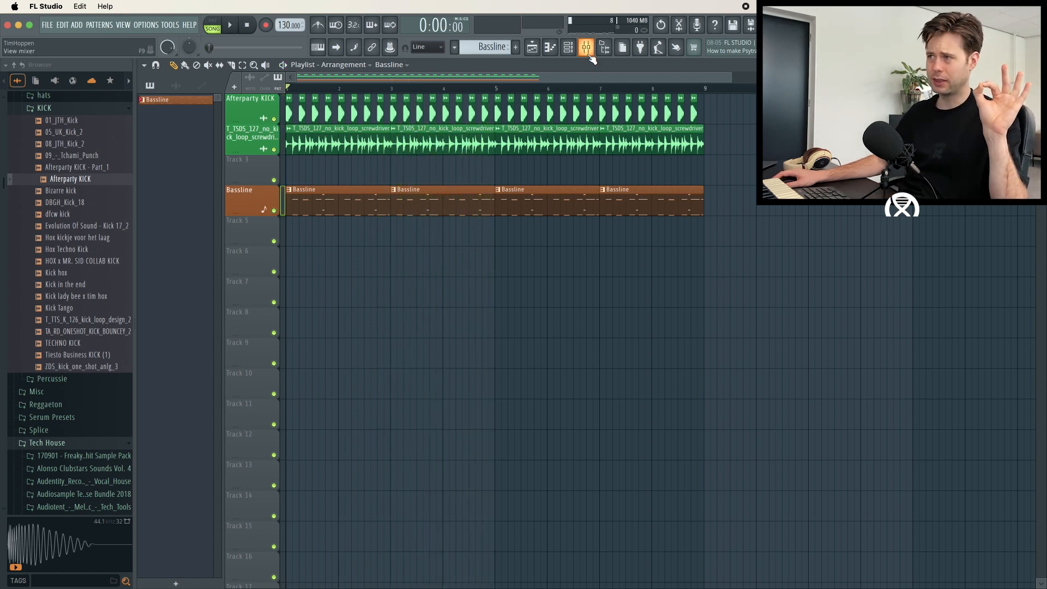
# - Add LFOTool to slot 8 of the Insert 4 mixer track, close its window and play the arrangement to check it
pyautogui.click(588, 52)
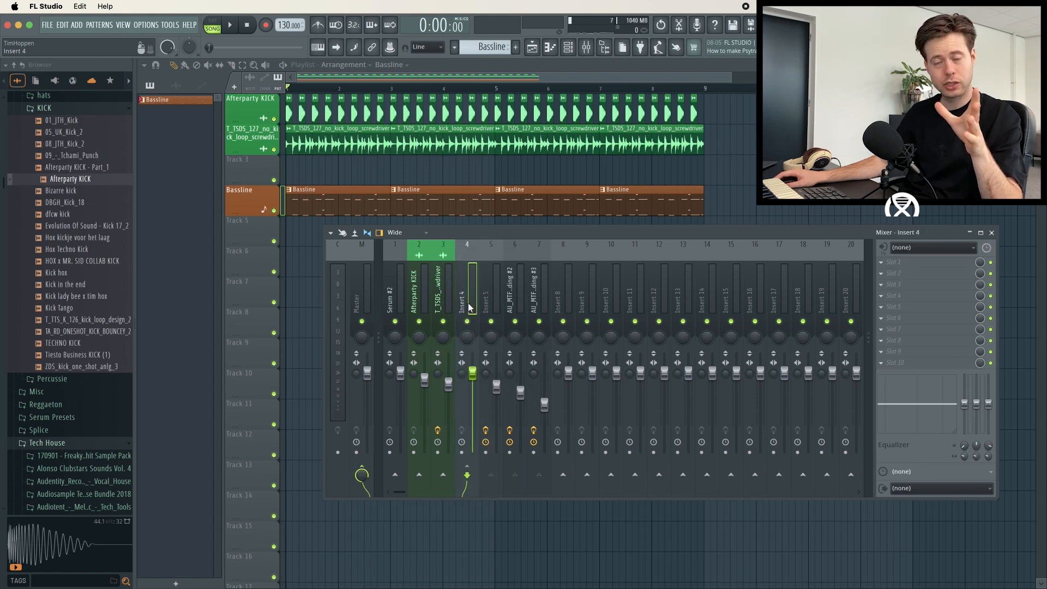
pyautogui.click(900, 339)
pyautogui.moveTo(900, 340)
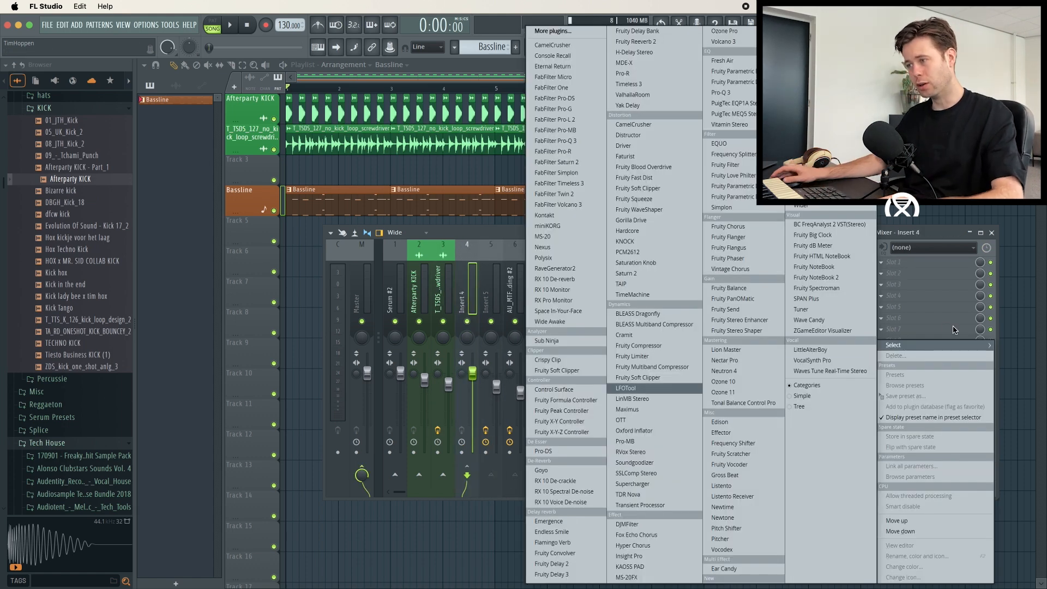
pyautogui.click(666, 387)
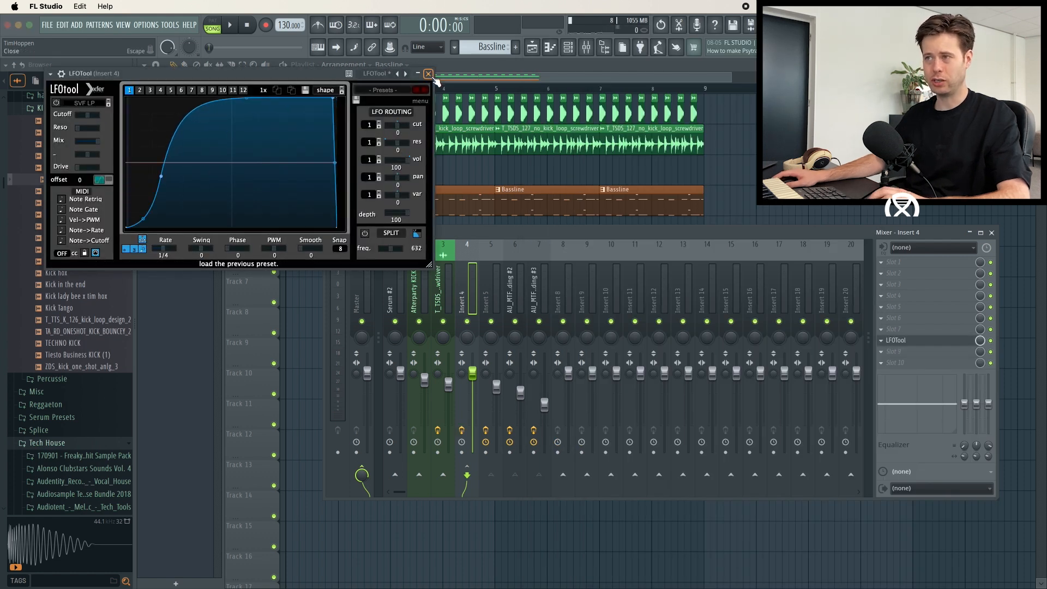
pyautogui.click(428, 73)
pyautogui.press('space')
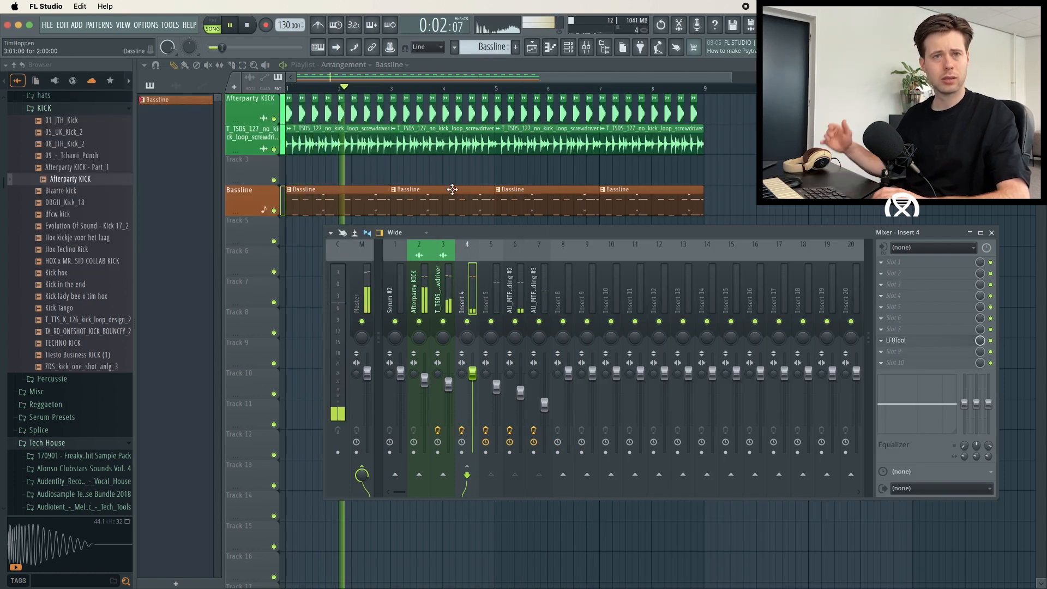
pyautogui.press('space')
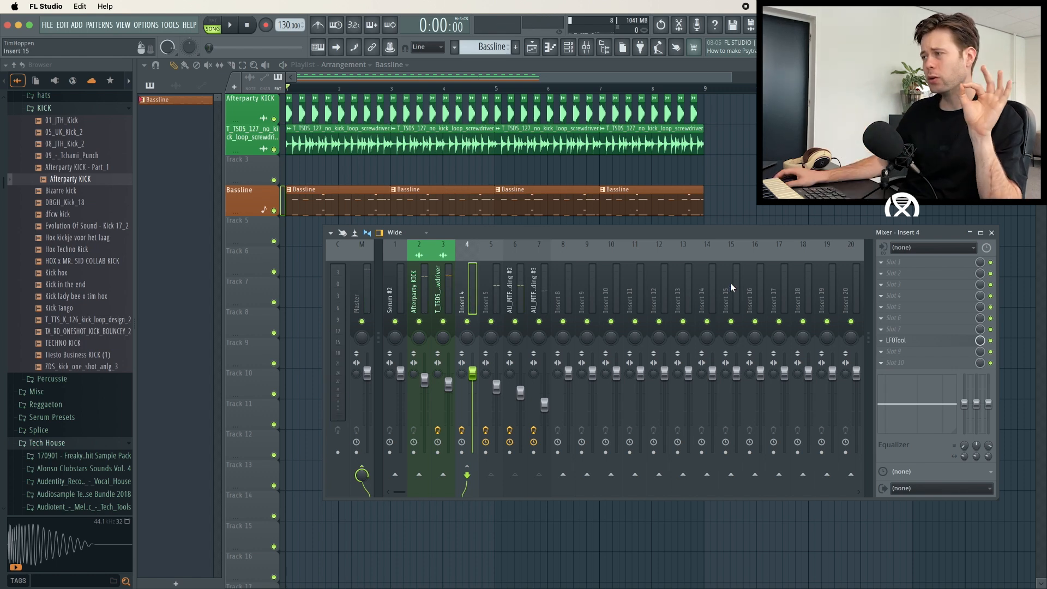
# - Add the Cramit plugin to slot 1 of the Insert 4 mixer track
pyautogui.click(880, 262)
pyautogui.moveTo(900, 274)
pyautogui.click(692, 331)
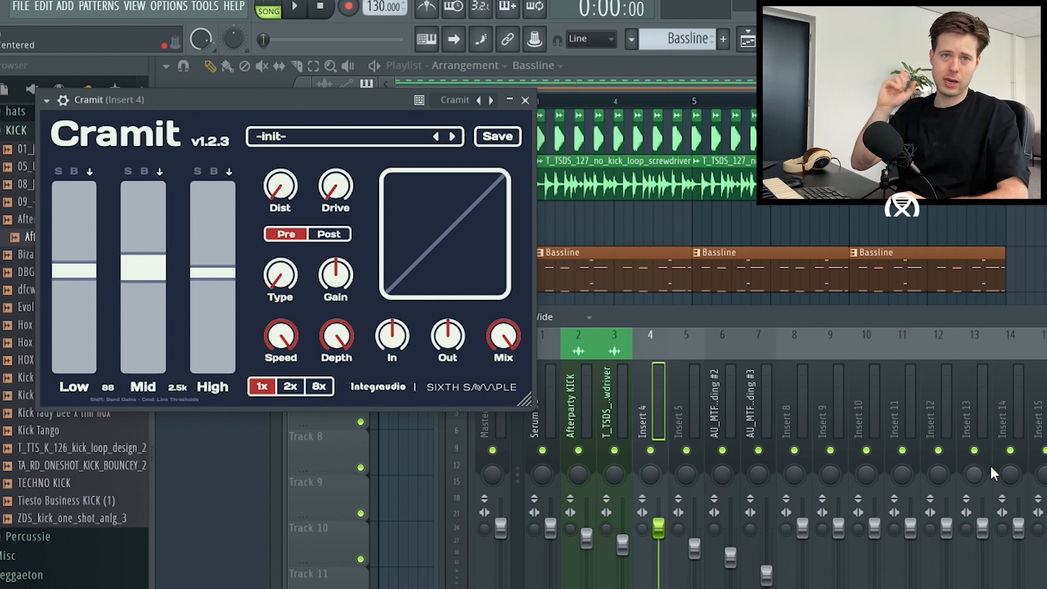
# - Load the User preset OTT without phase in Cramit on Insert 4 and browse the other preset categories
pyautogui.click(327, 136)
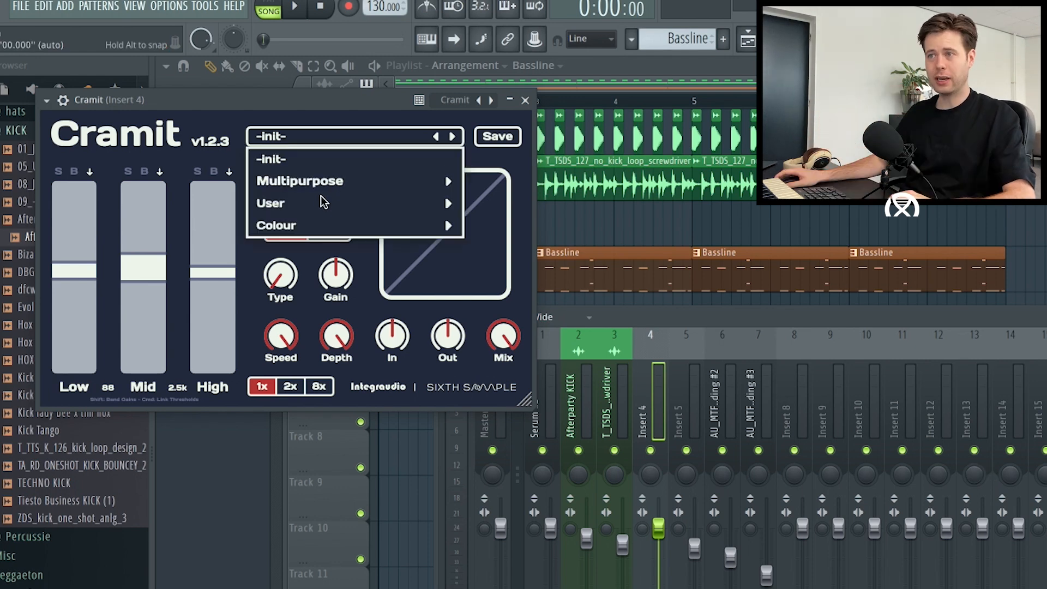
pyautogui.moveTo(318, 209)
pyautogui.click(492, 206)
pyautogui.moveTo(256, 101); pyautogui.dragTo(523, 199)
pyautogui.click(653, 229)
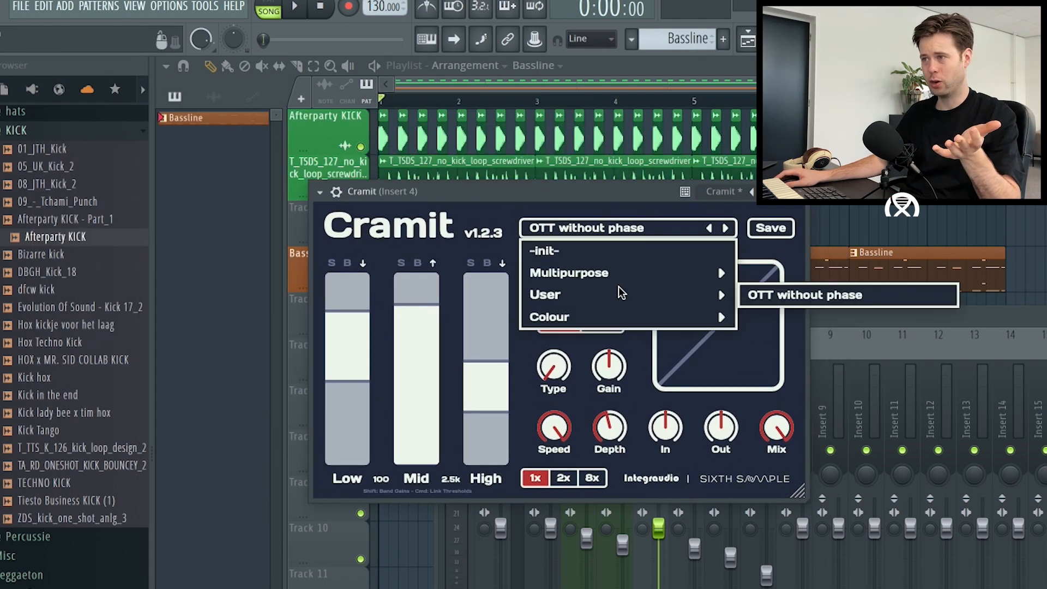
pyautogui.moveTo(621, 287)
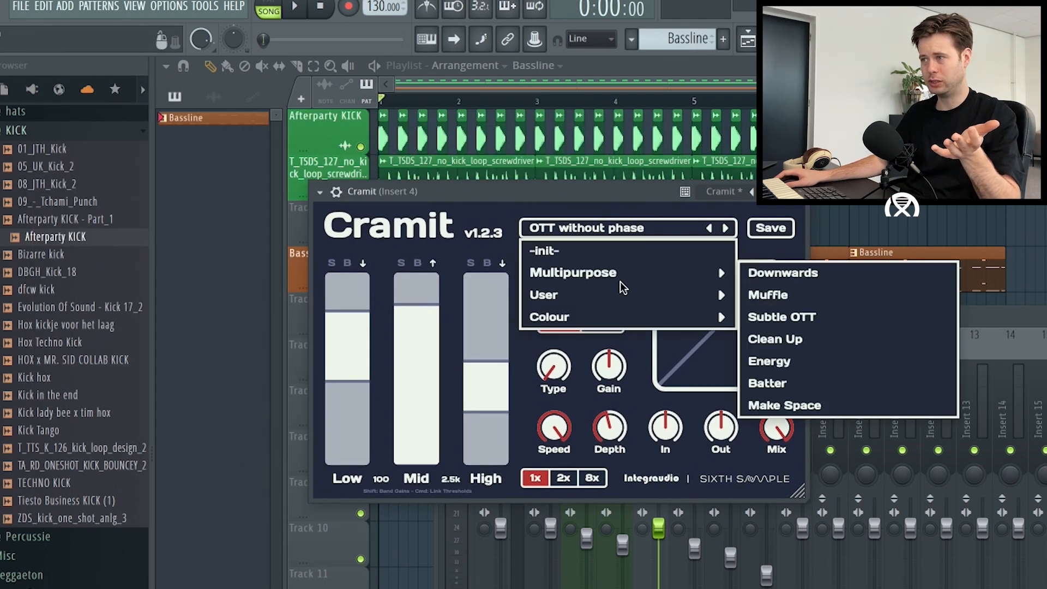
pyautogui.click(587, 208)
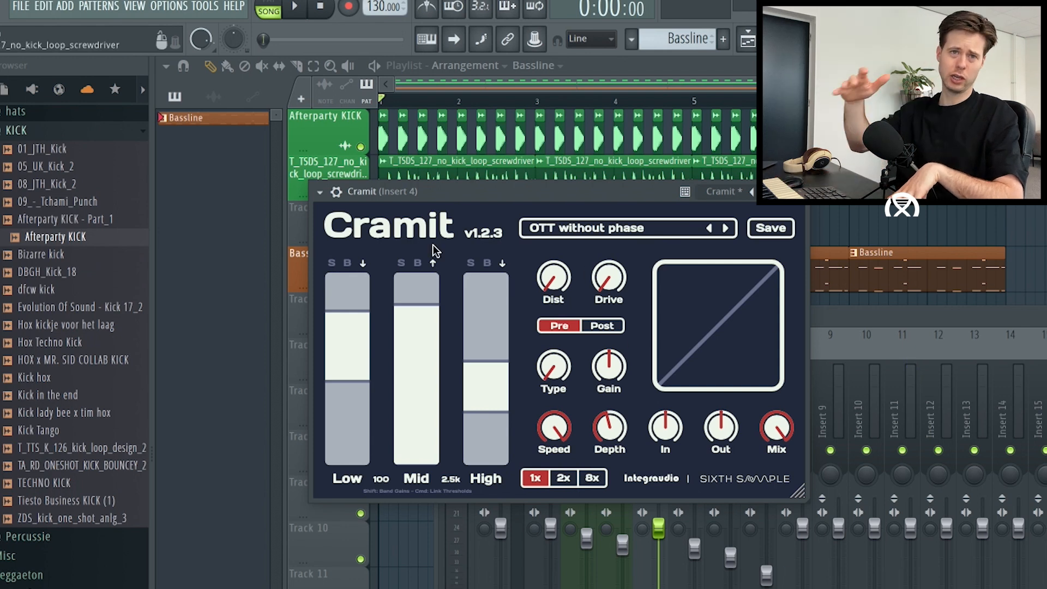
# - Play the arrangement, lower the upper threshold of Cramit's Low band to about 0.76 and close the plugin
pyautogui.press('space')
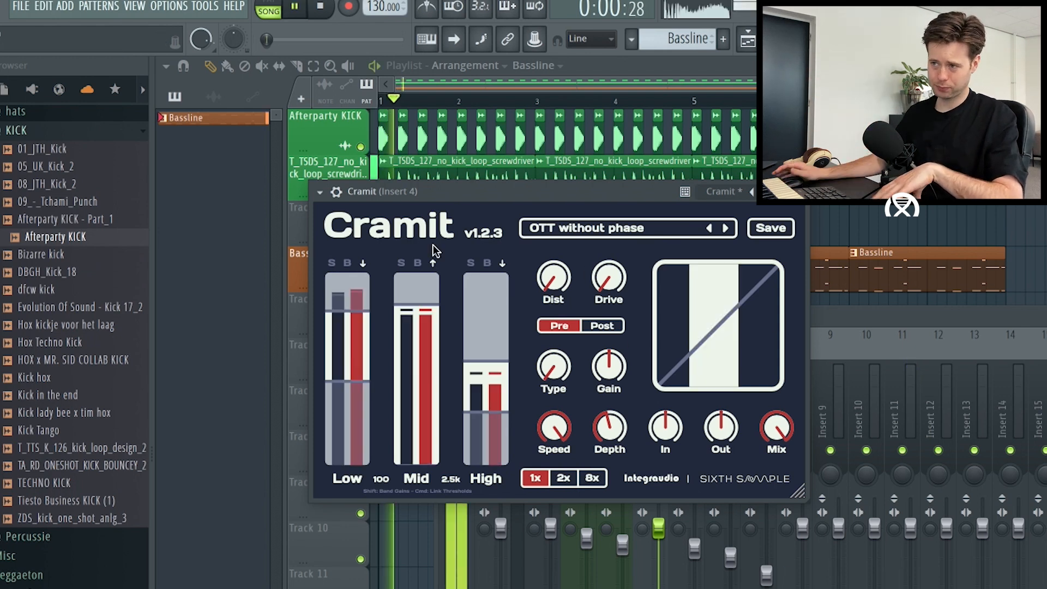
pyautogui.press('space')
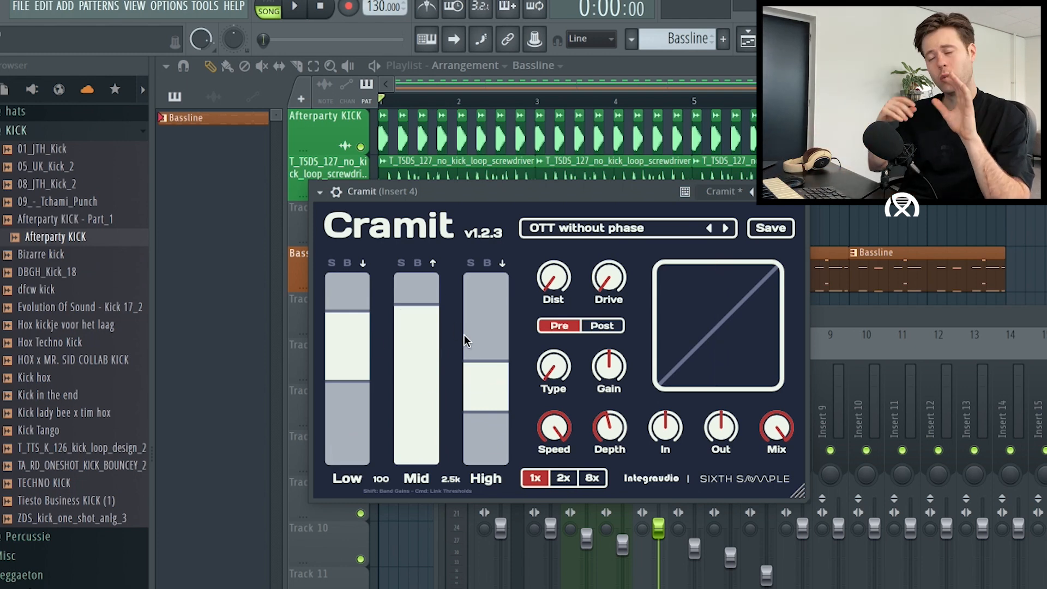
pyautogui.press('space')
pyautogui.moveTo(364, 312); pyautogui.dragTo(365, 317)
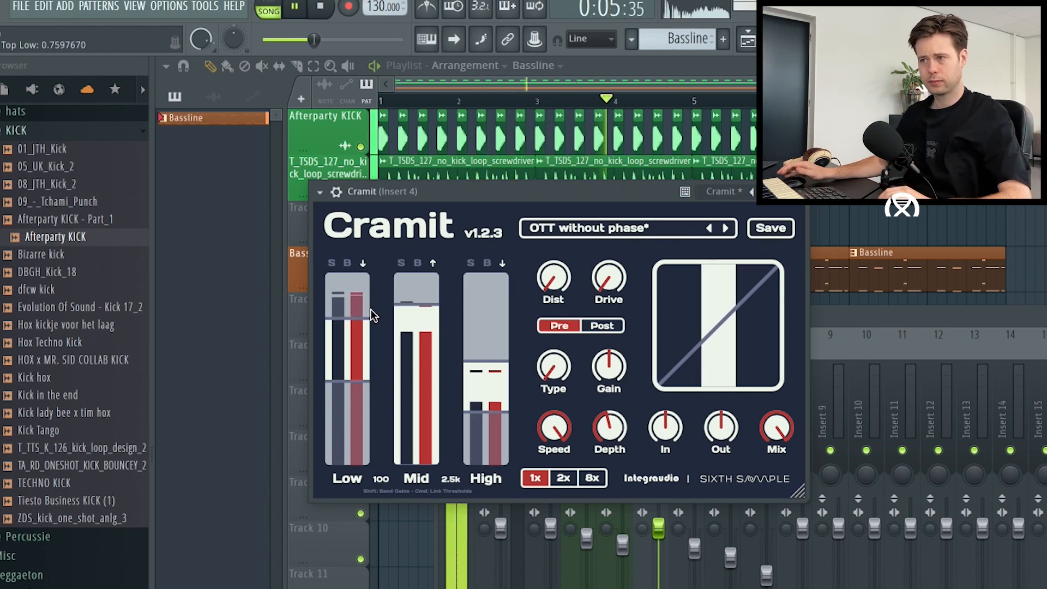
pyautogui.click(798, 191)
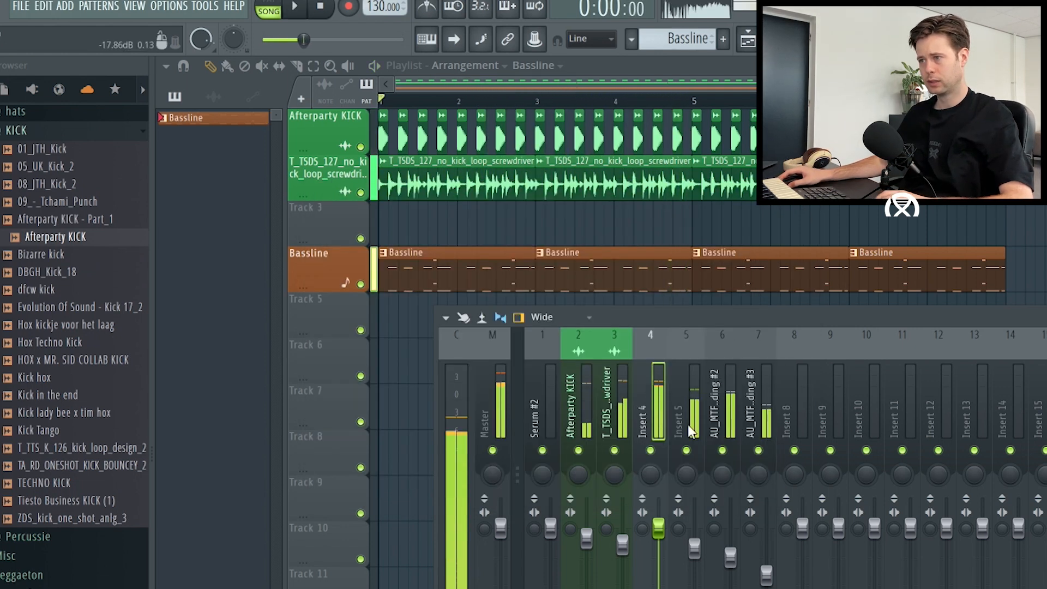
# - Play the arrangement again to judge the effect of Cramit on the Insert 4 bus
pyautogui.press('space')
pyautogui.press('space')
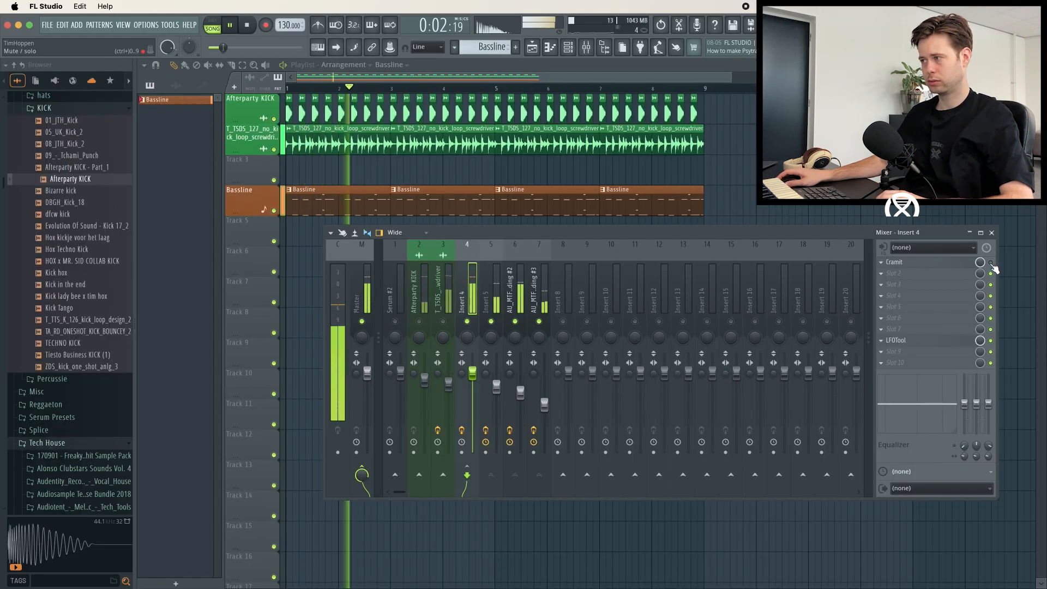
pyautogui.press('space')
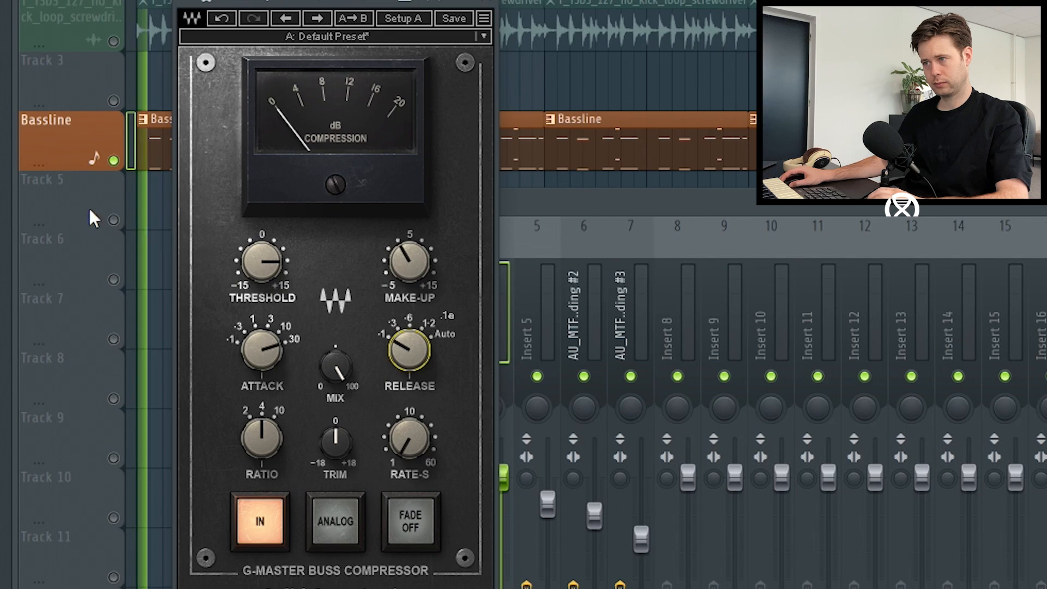
# - Lower the threshold of SSLComp Stereo in slot 2 of Insert 4 while the soloed bassline plays
pyautogui.press('space')
pyautogui.moveTo(262, 262); pyautogui.dragTo(261, 266)
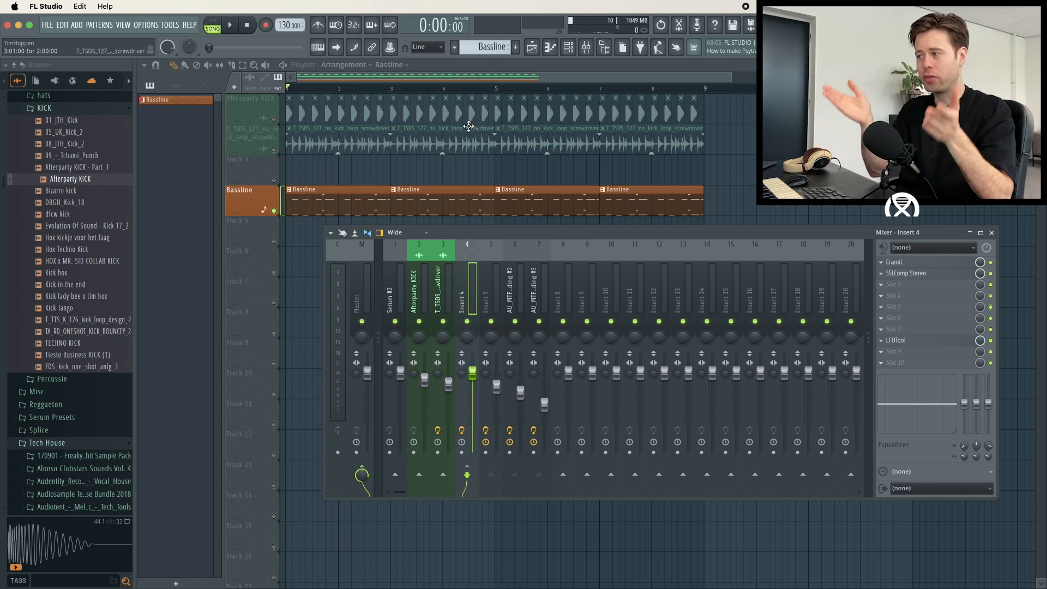
# - Review the Cramit and SSLComp Stereo settings on Insert 4, play the soloed bassline and close both plugins
pyautogui.click(905, 262)
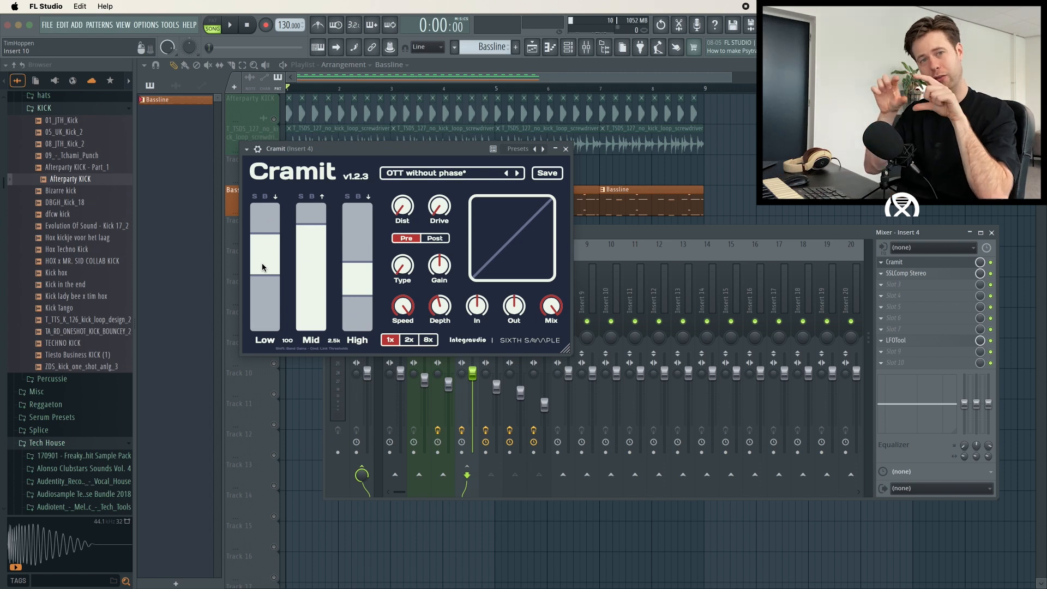
pyautogui.click(565, 153)
pyautogui.click(921, 273)
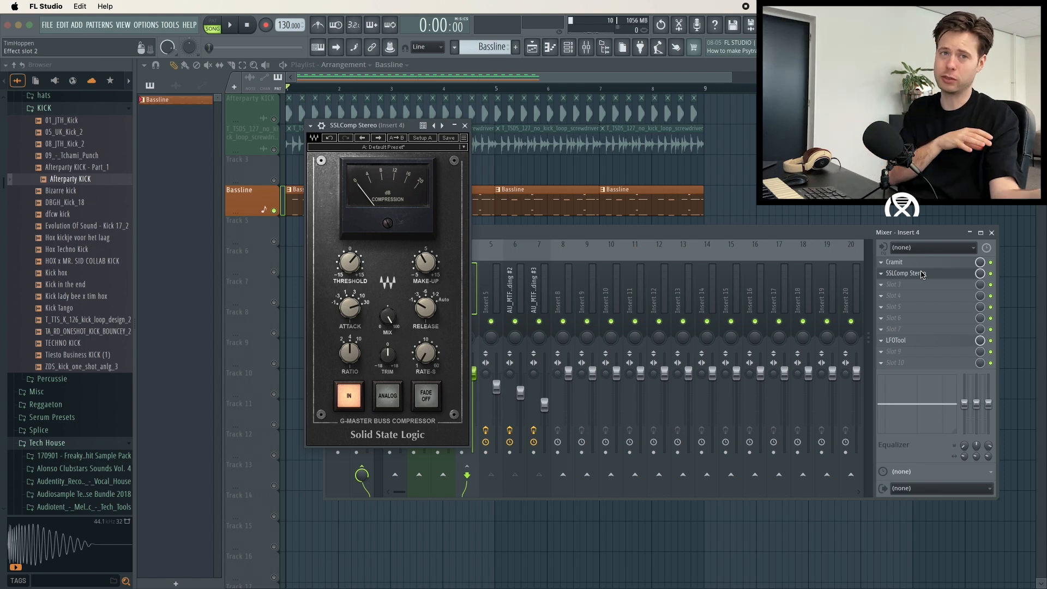
pyautogui.press('space')
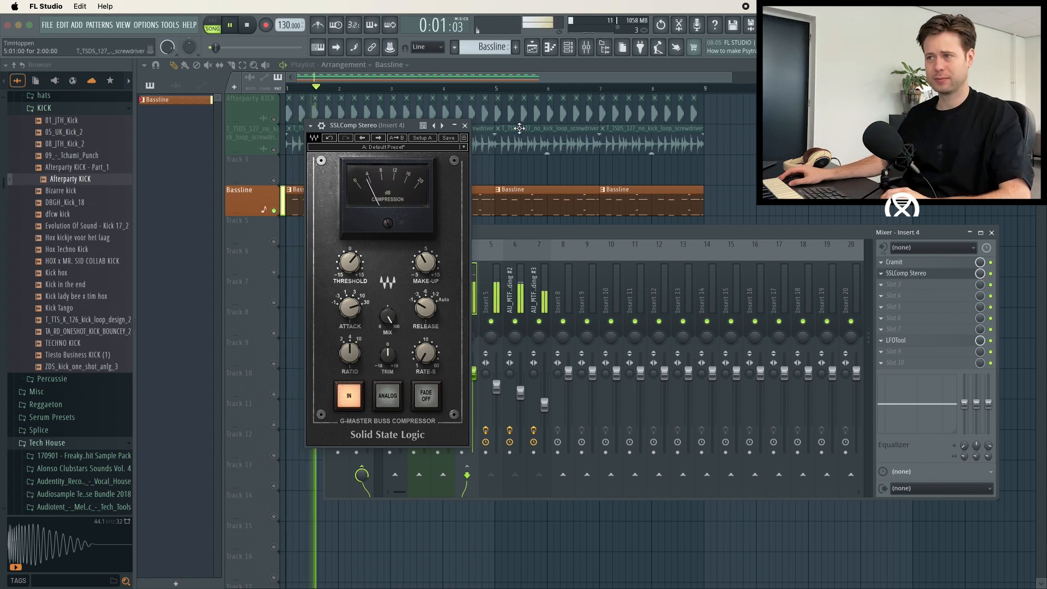
pyautogui.click(464, 126)
pyautogui.press('space')
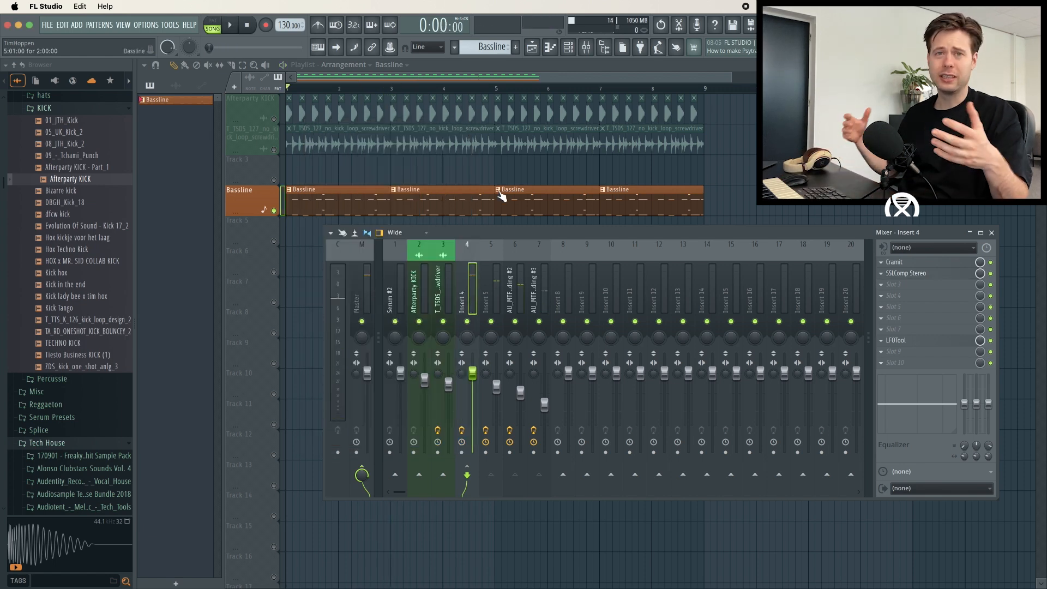
# - Add the Sub Ninja analyzer to slot 5 of the Master track and position its window for viewing
pyautogui.press('F9')
pyautogui.click(594, 48)
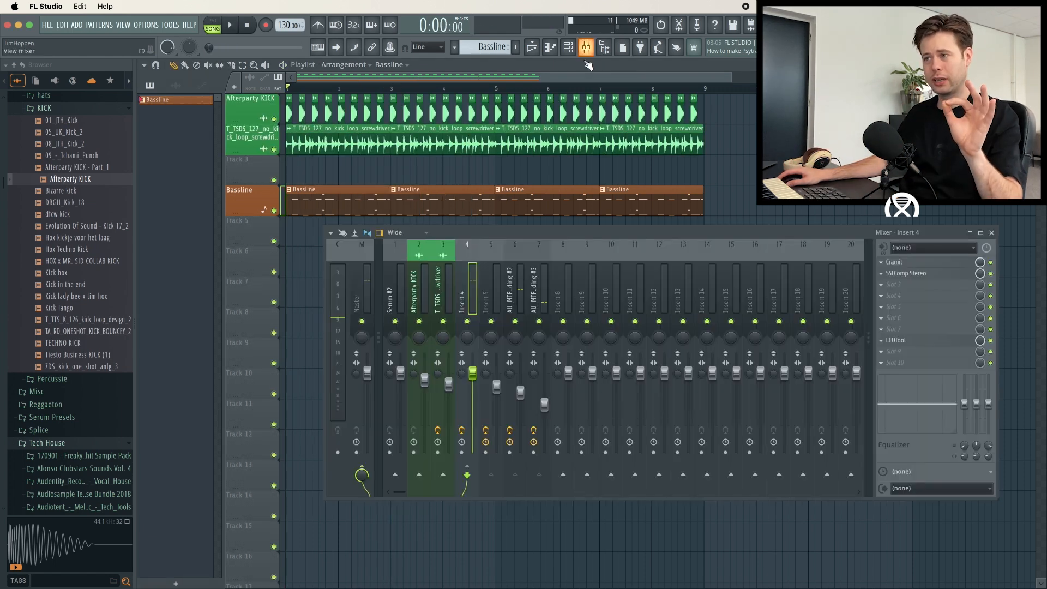
pyautogui.click(902, 306)
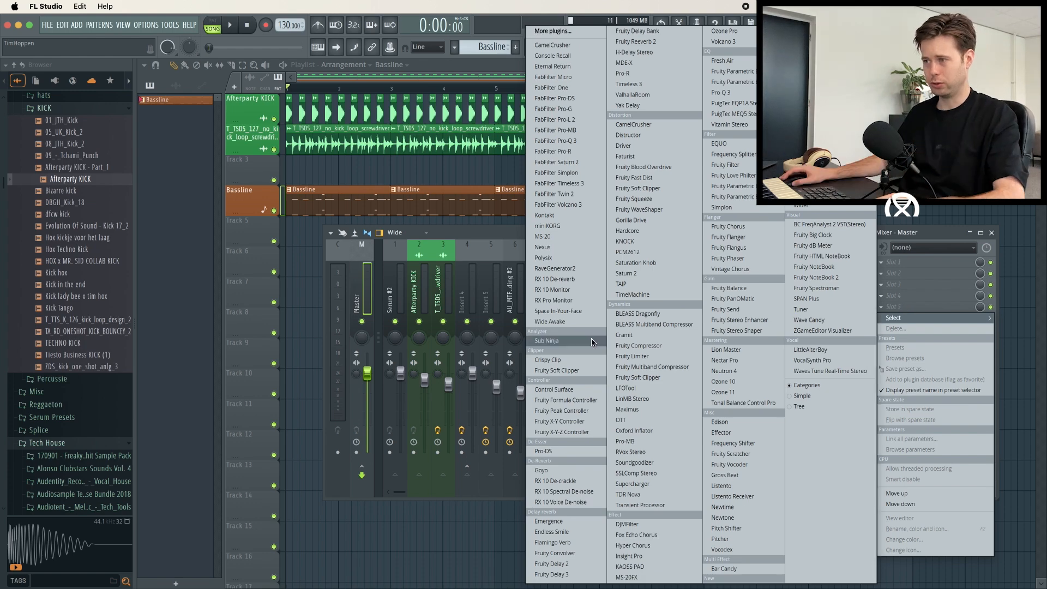
pyautogui.click(547, 340)
pyautogui.moveTo(262, 113); pyautogui.dragTo(619, 93)
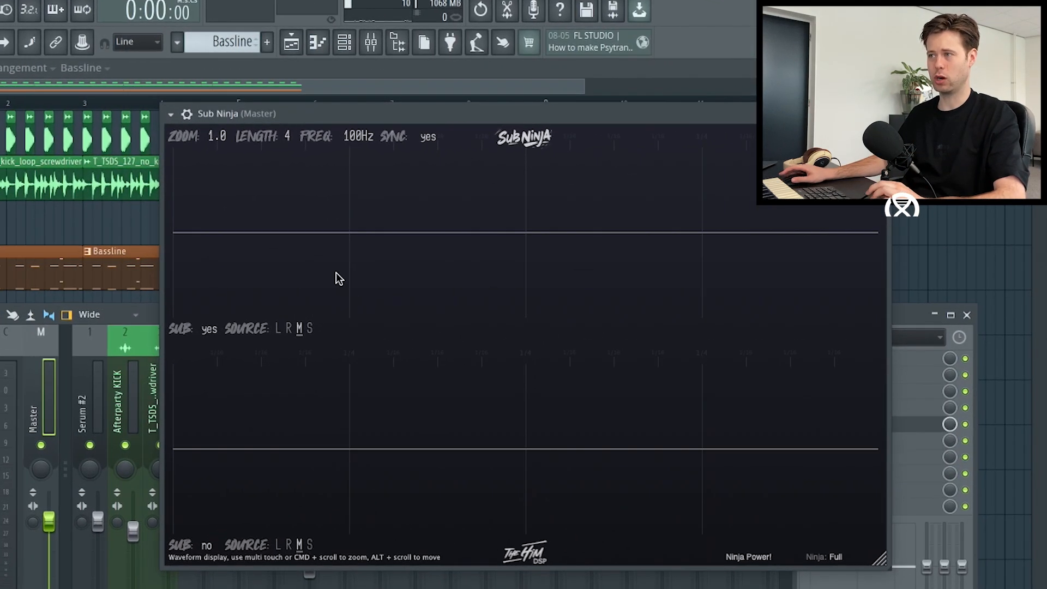
# - Play the arrangement several times and examine how the kick and bass waveforms line up in Sub Ninja
pyautogui.press('space')
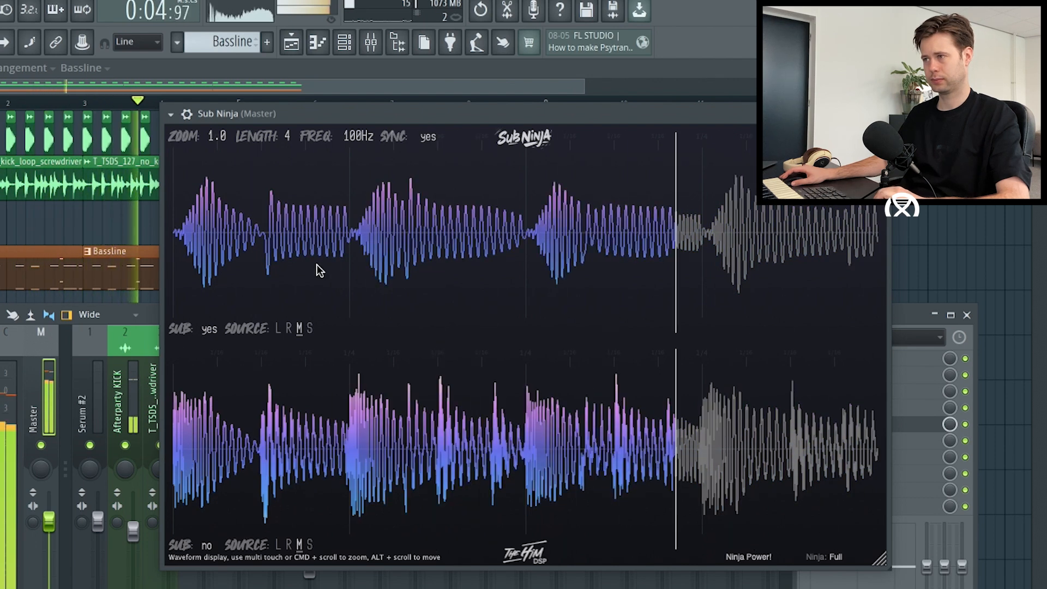
pyautogui.press('space')
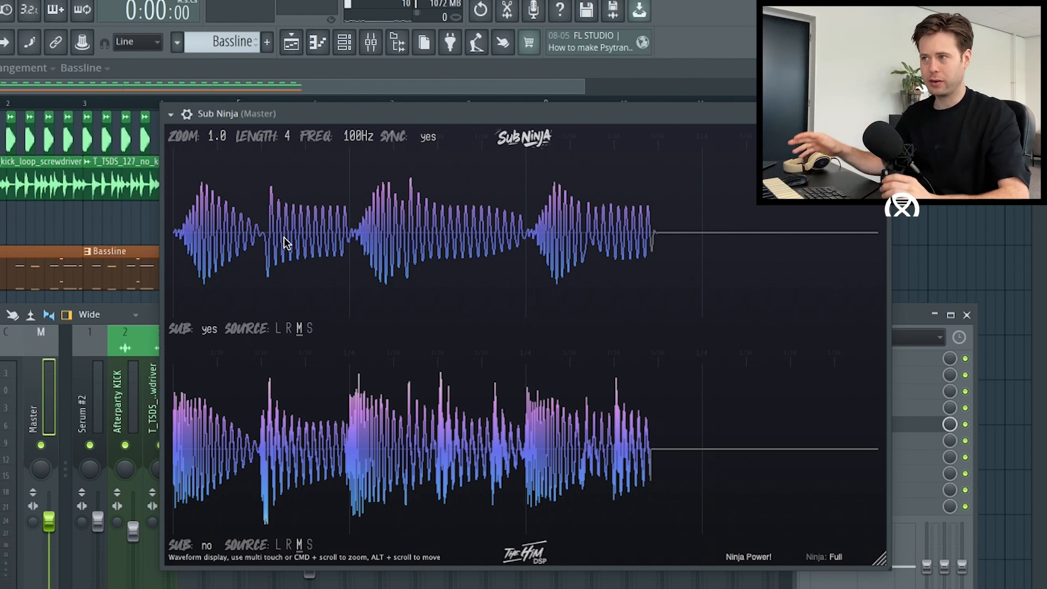
pyautogui.press('space')
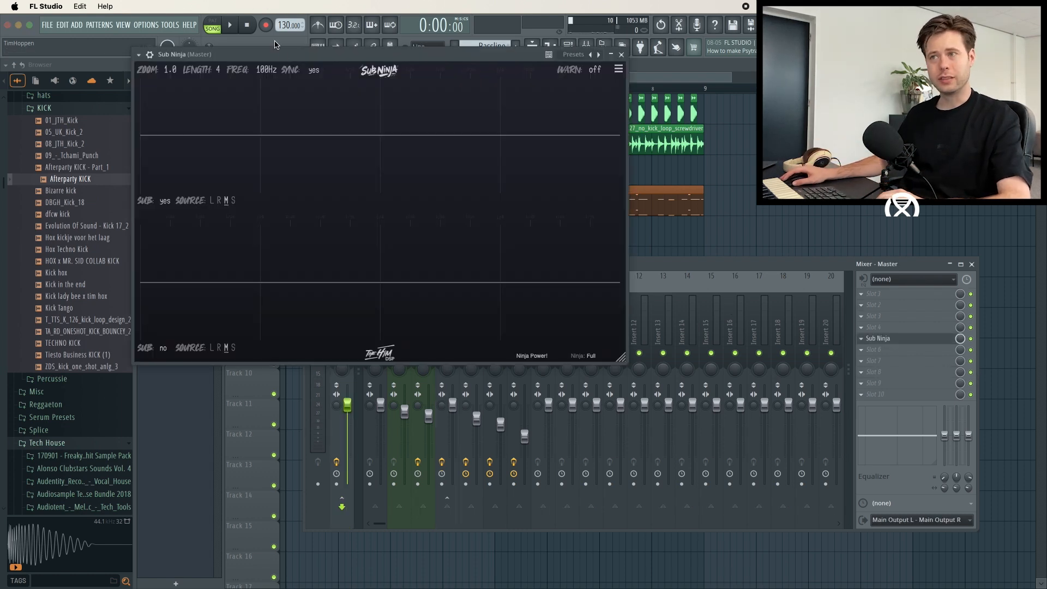
pyautogui.moveTo(289, 56); pyautogui.dragTo(450, 88)
pyautogui.press('space')
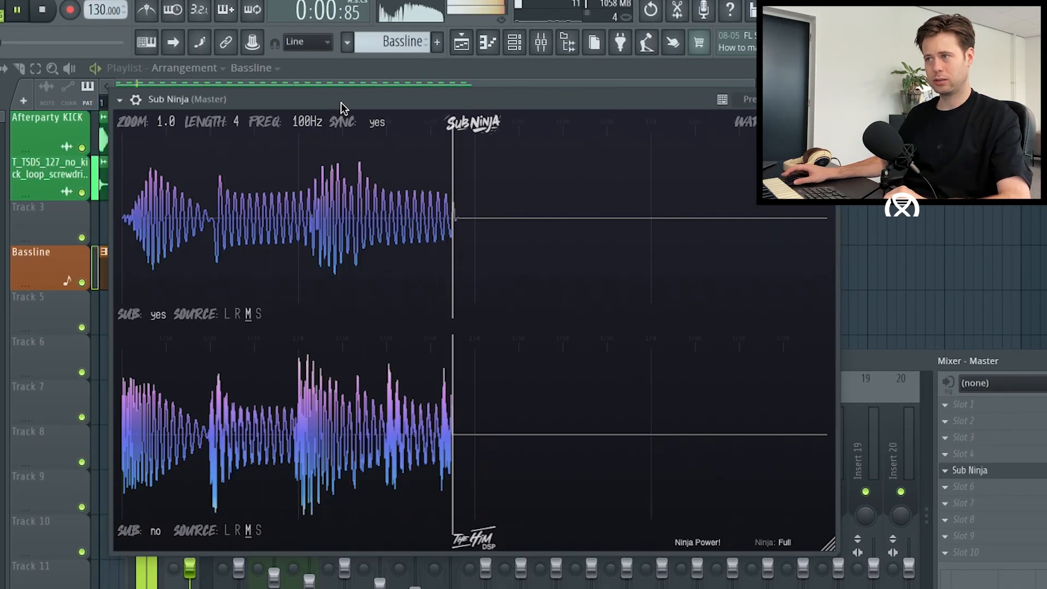
pyautogui.press('space')
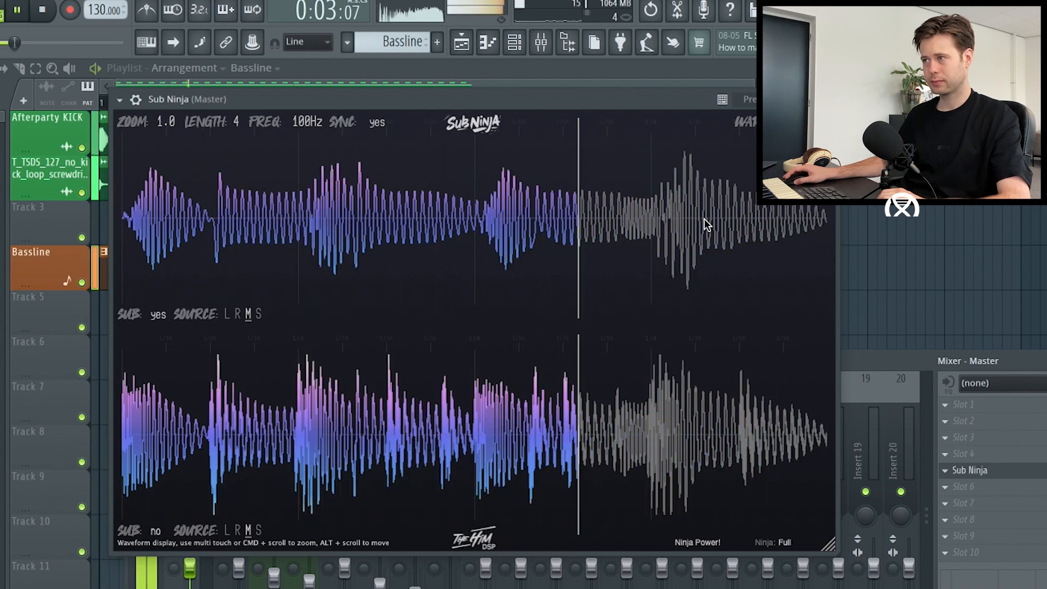
pyautogui.press('space')
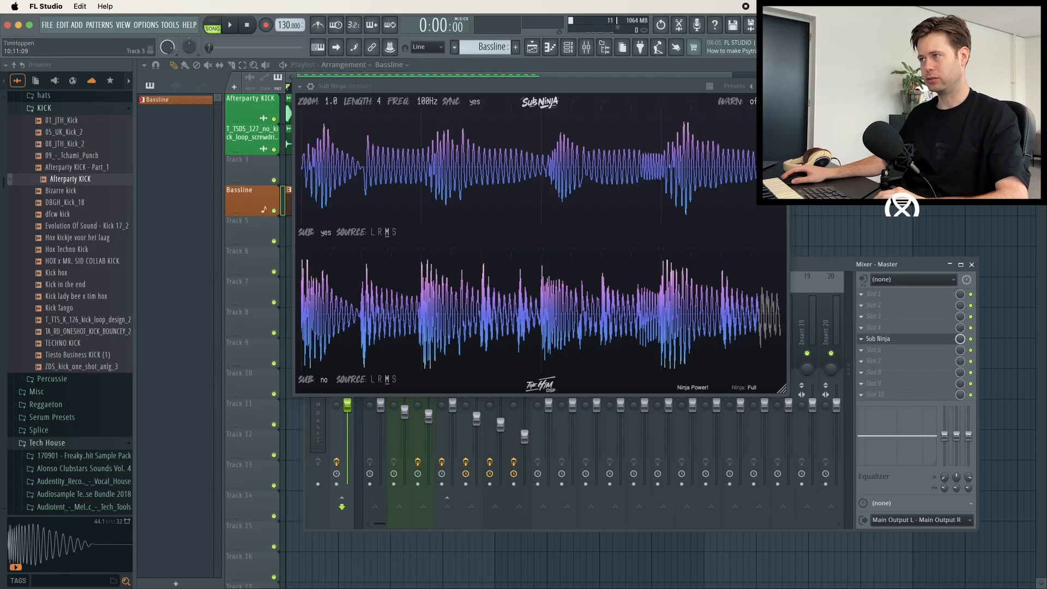
pyautogui.click(828, 99)
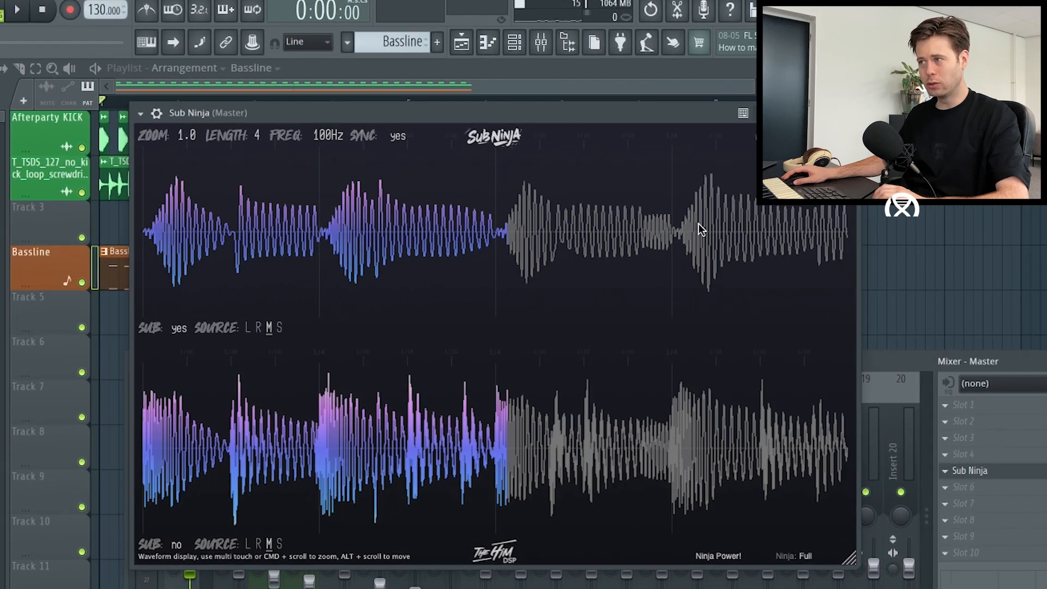
pyautogui.press('space')
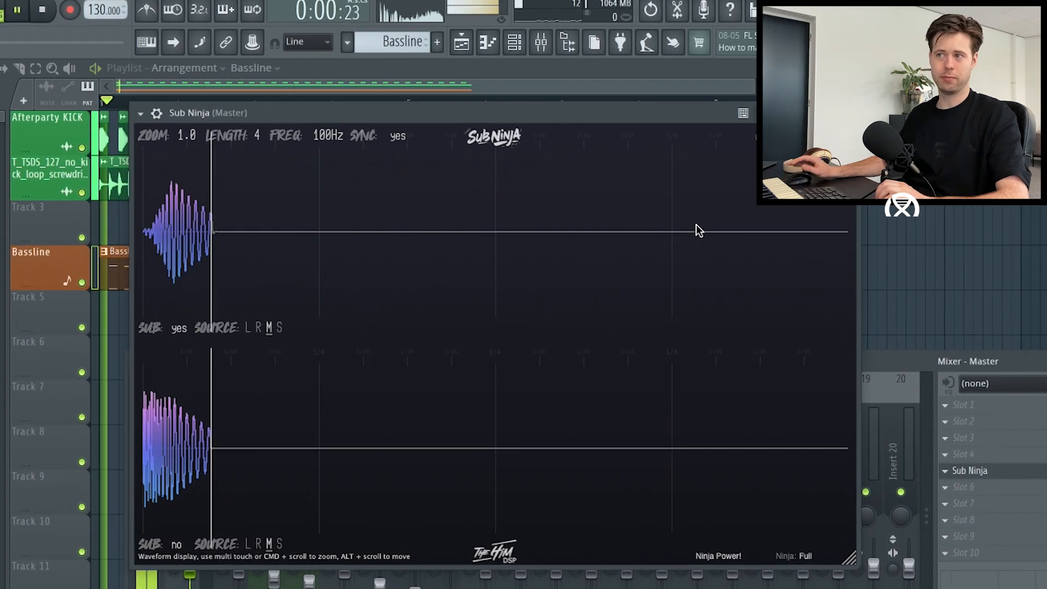